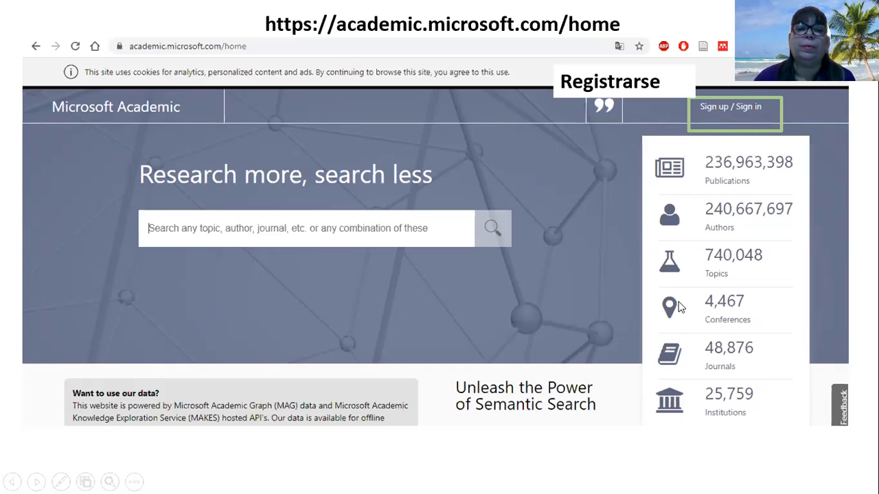
{"action": "left_click", "coordinate": [511, 458]}
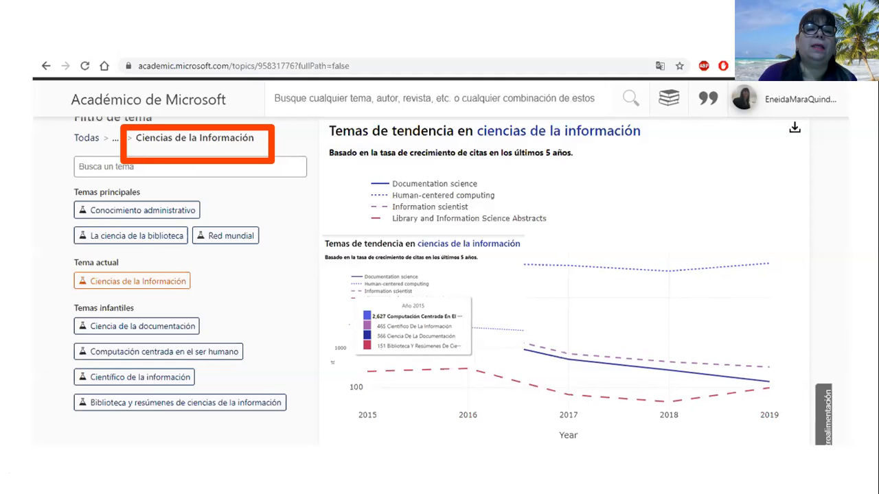
{"action": "left_click", "coordinate": [357, 473]}
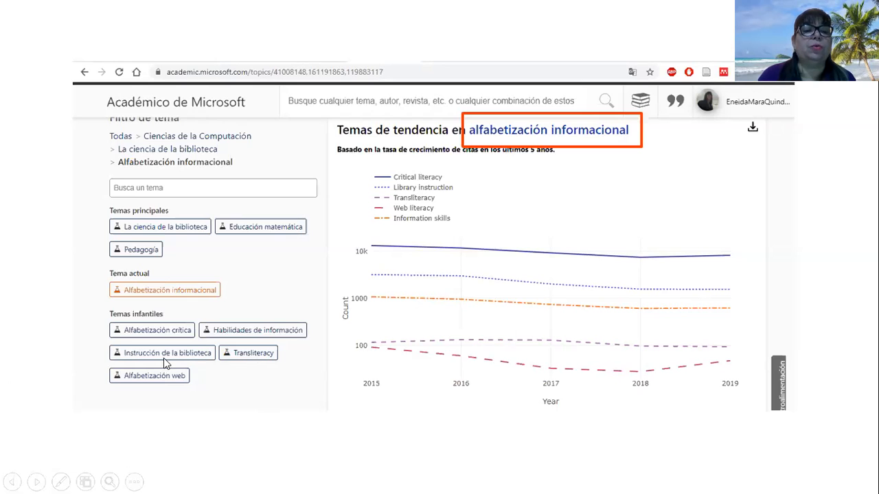
{"action": "left_click", "coordinate": [315, 440]}
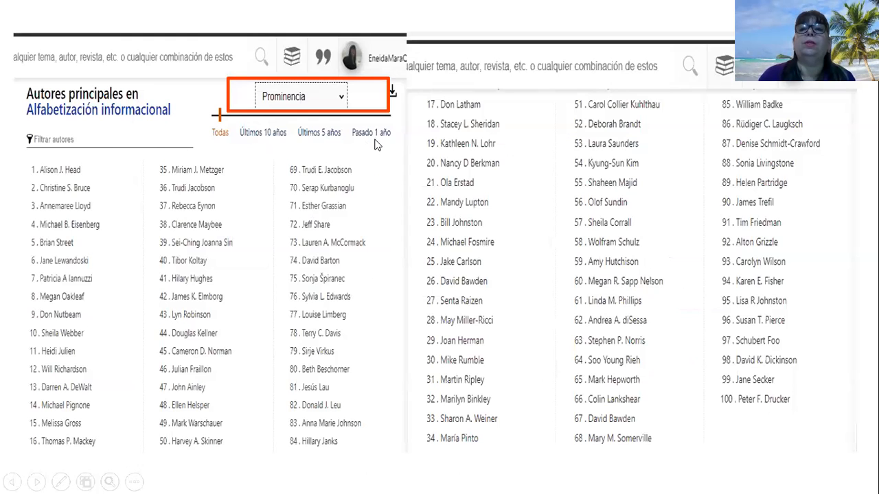
{"action": "left_click", "coordinate": [737, 450]}
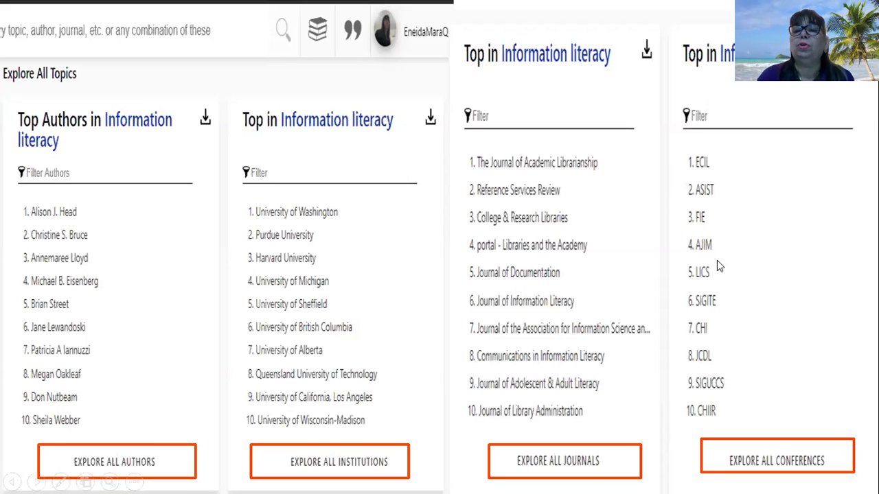
{"action": "left_click", "coordinate": [799, 379]}
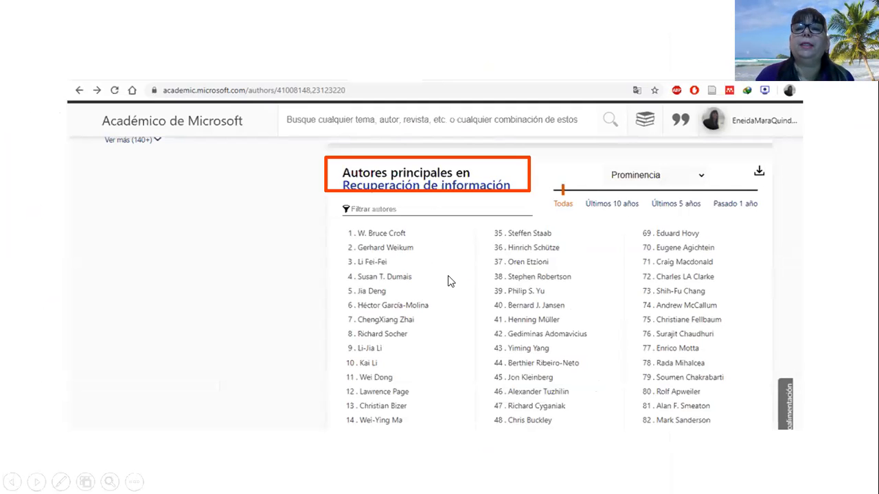
{"action": "left_click", "coordinate": [471, 452]}
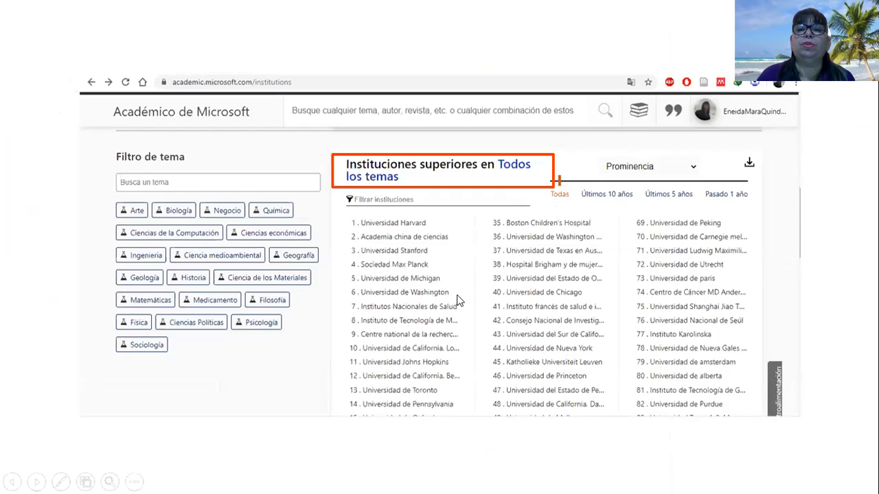
{"action": "left_click", "coordinate": [300, 416]}
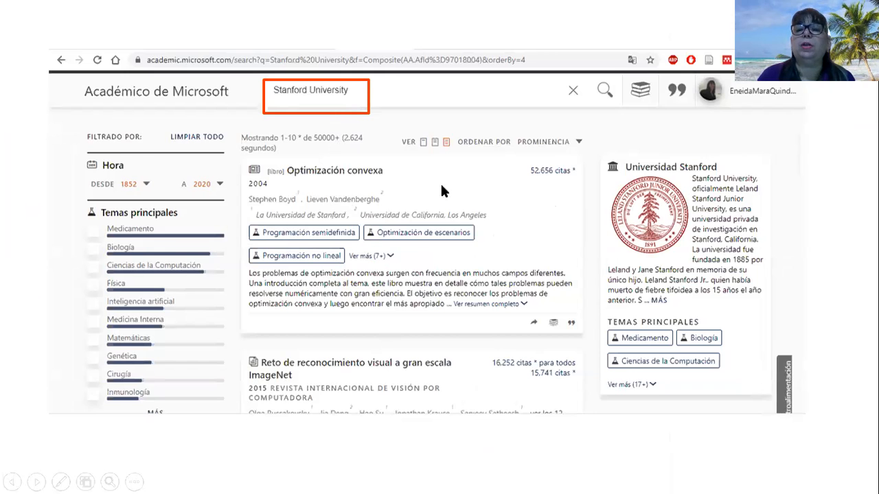
{"action": "left_click", "coordinate": [734, 444]}
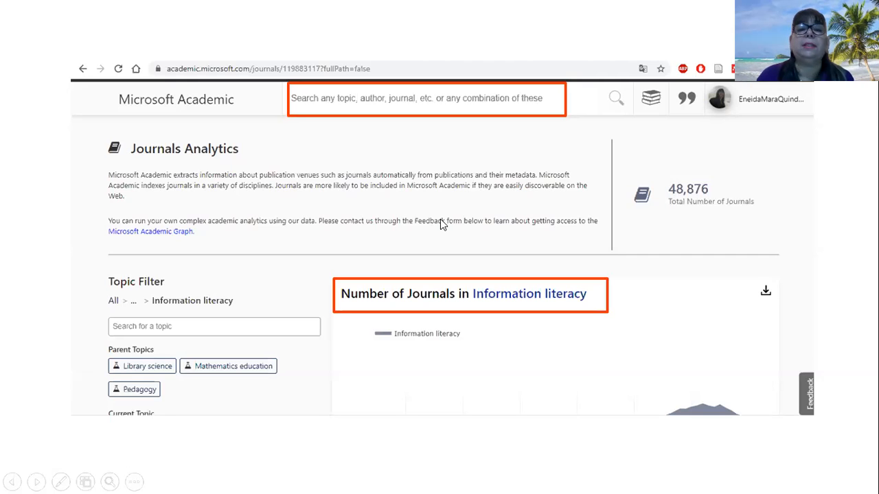
{"action": "scroll", "coordinate": [446, 409], "scroll_direction": "down", "scroll_amount": 10}
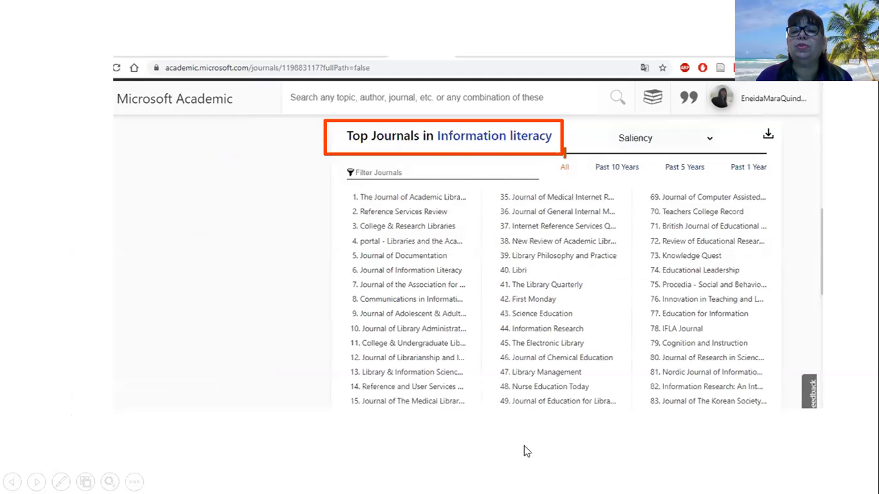
{"action": "key", "text": "Right"}
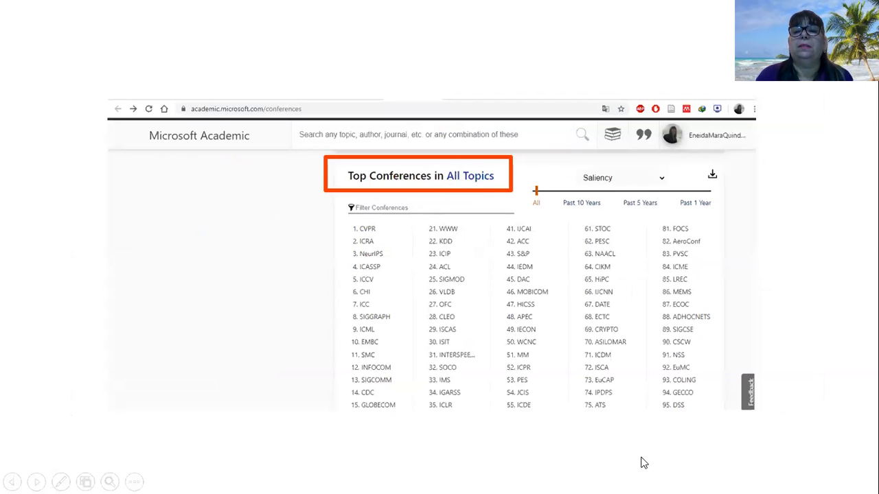
{"action": "key", "text": "Right"}
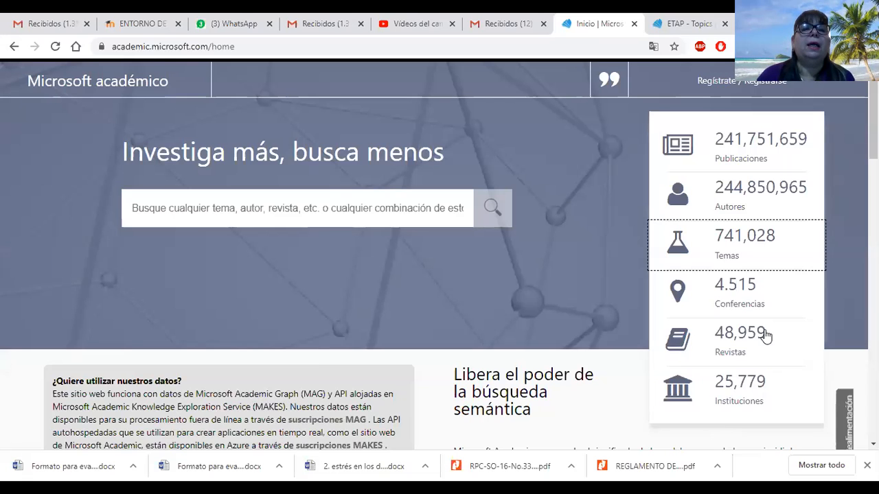
Open the topics analytics page from the Microsoft Academic home page and show it in its original English
{"action": "left_click", "coordinate": [221, 207]}
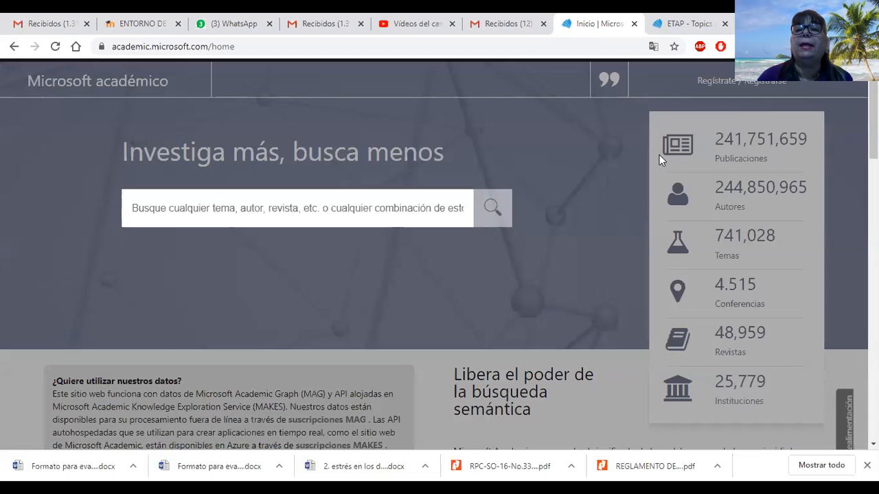
{"action": "left_click", "coordinate": [714, 257]}
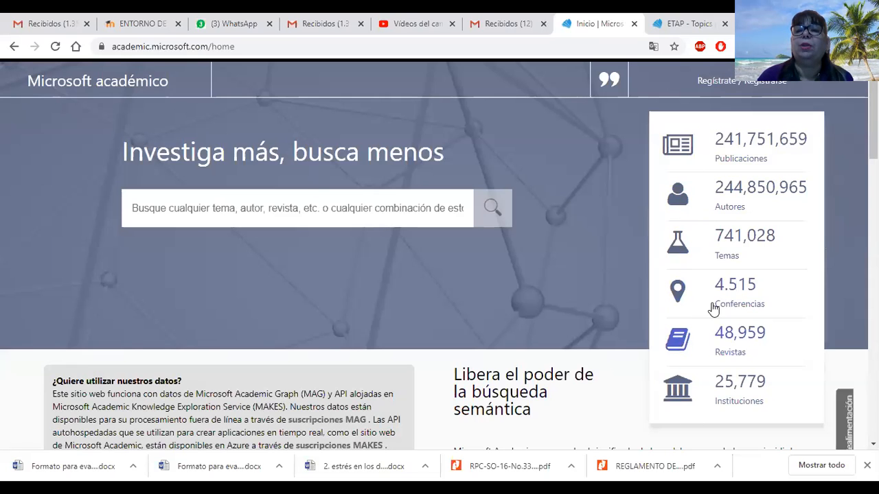
{"action": "left_click", "coordinate": [733, 245]}
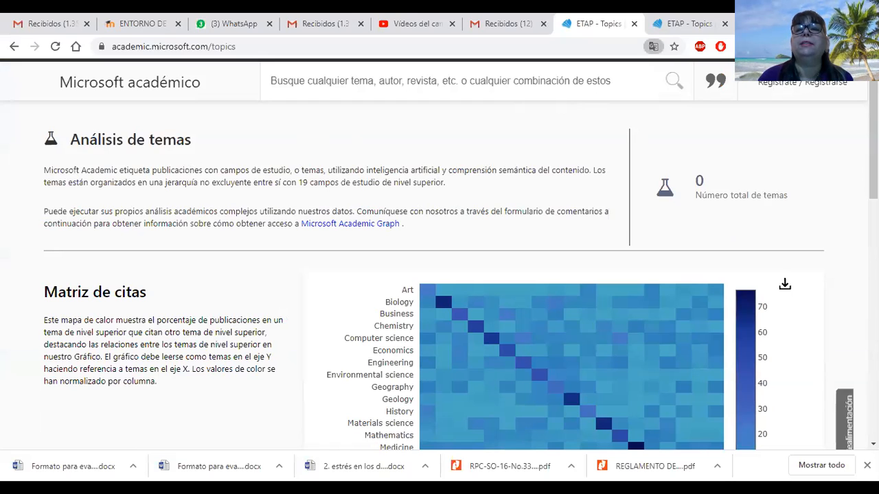
{"action": "left_click", "coordinate": [652, 46]}
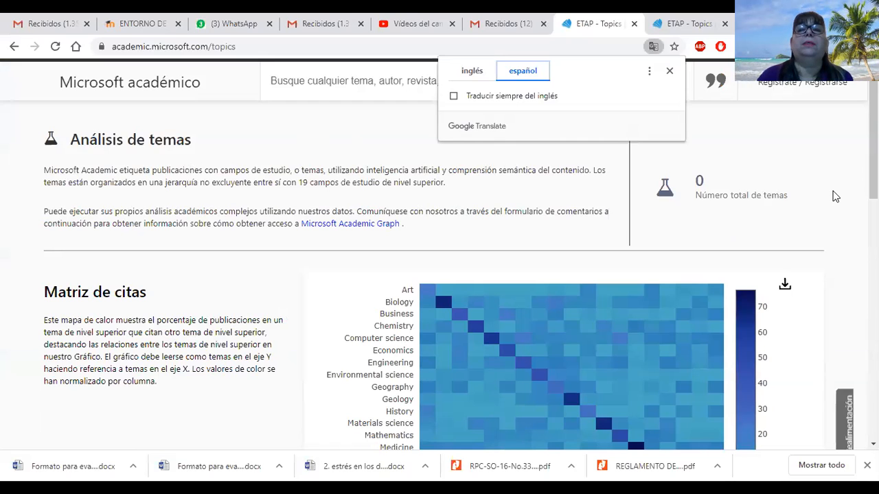
{"action": "left_click", "coordinate": [480, 74]}
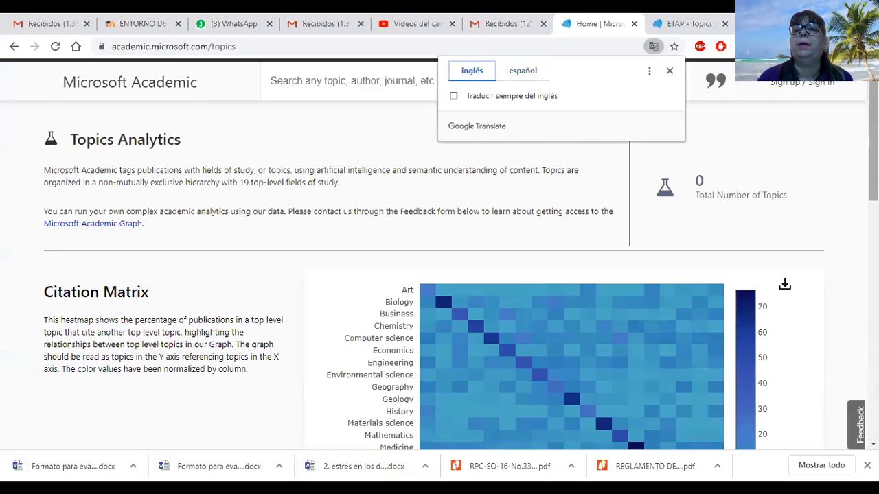
Filter the trending topics by the topic "information science"
{"action": "scroll", "coordinate": [126, 185], "scroll_direction": "down", "scroll_amount": 8}
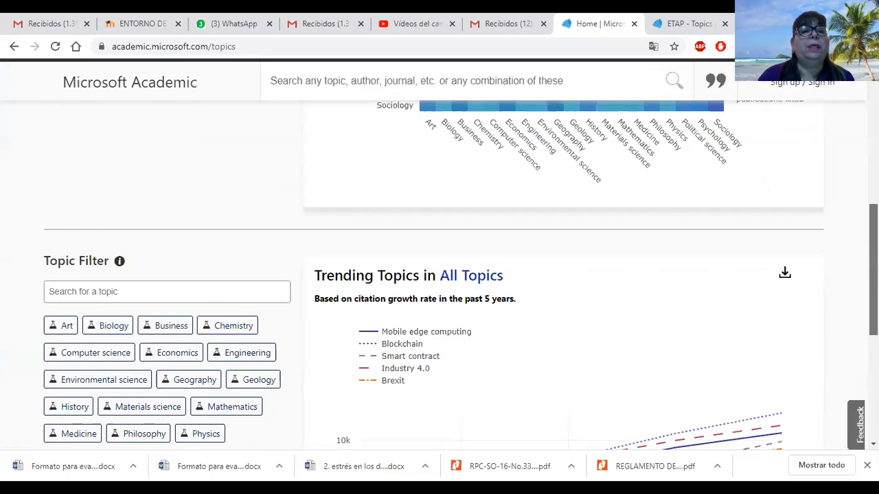
{"action": "left_click", "coordinate": [99, 166]}
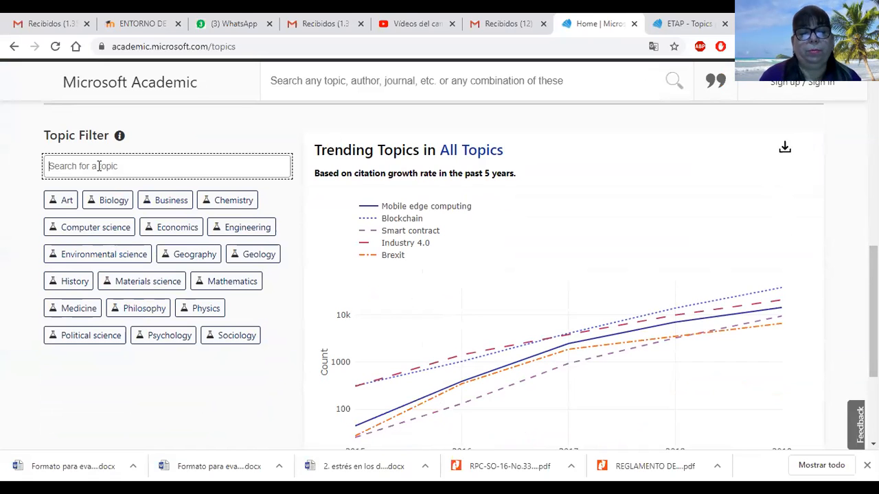
{"action": "type", "text": "information science"}
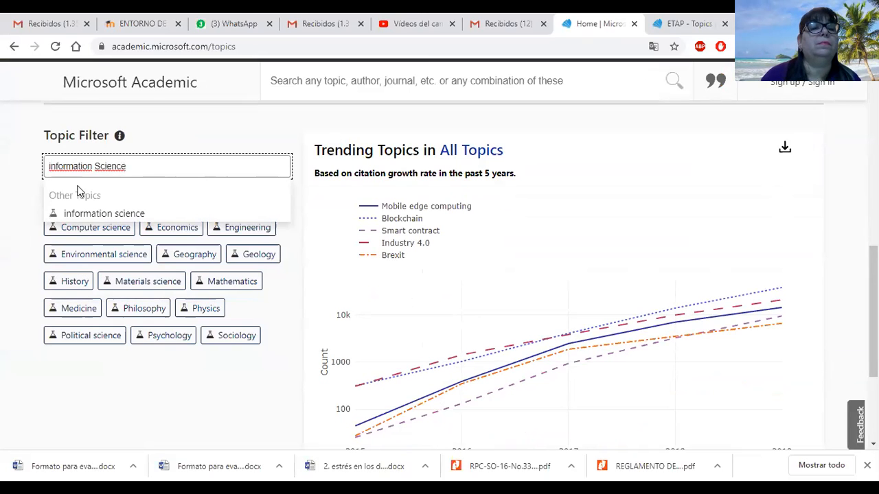
{"action": "left_click", "coordinate": [98, 214]}
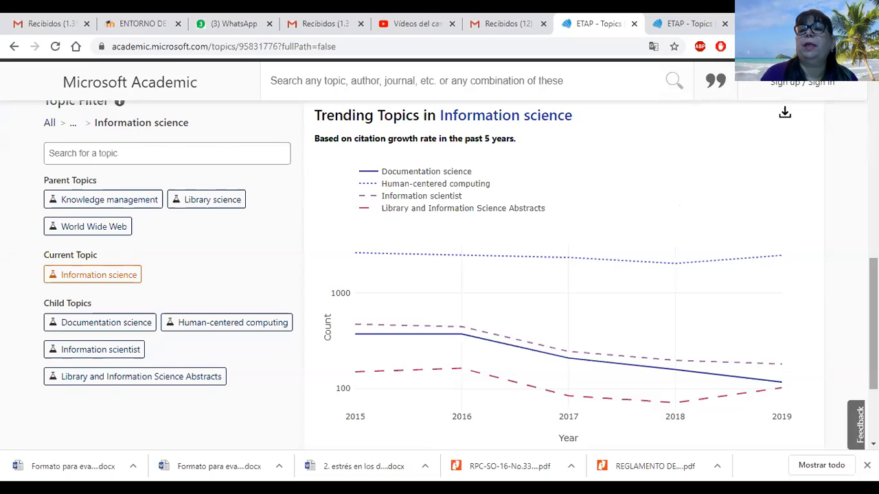
Open the Information science topic page from the heading of the trending topics chart
{"action": "scroll", "coordinate": [460, 274], "scroll_direction": "up", "scroll_amount": 10}
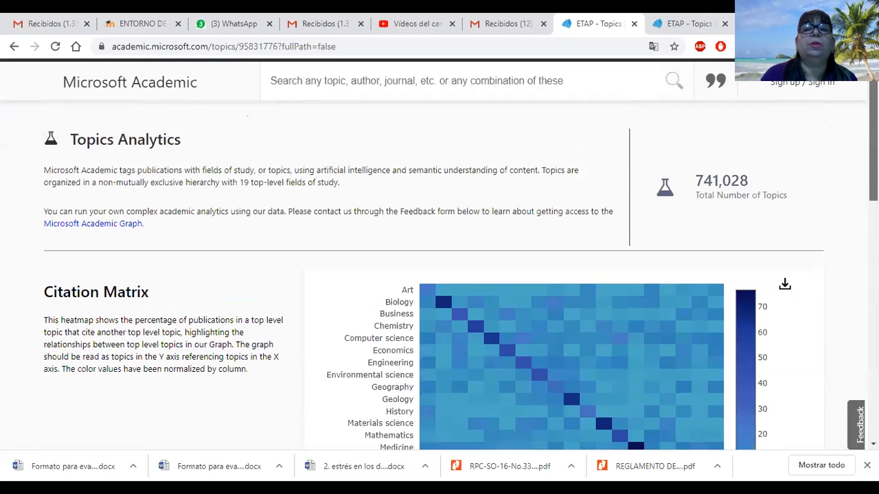
{"action": "scroll", "coordinate": [460, 274], "scroll_direction": "down", "scroll_amount": 10}
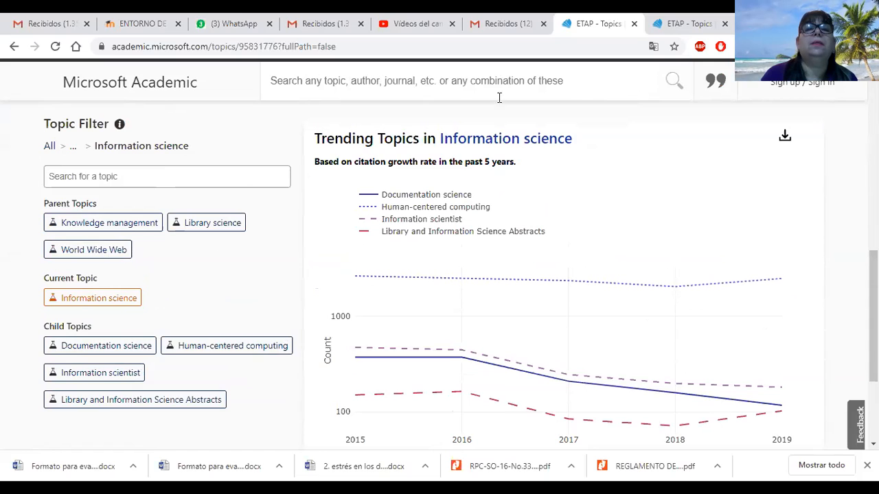
{"action": "left_click", "coordinate": [361, 79]}
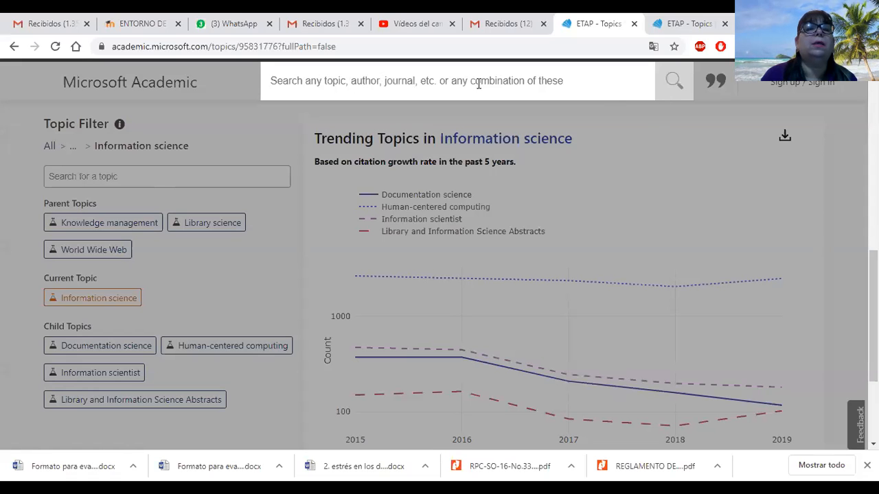
{"action": "left_click", "coordinate": [52, 146]}
{"action": "left_click", "coordinate": [138, 147]}
{"action": "left_click", "coordinate": [478, 138]}
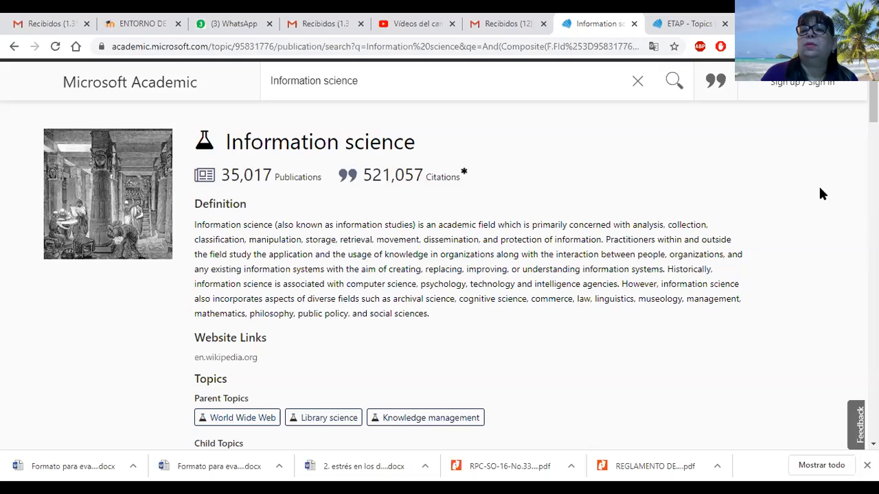
Examine the yearly publications and citations chart for Information science, checking the values for 2015 and 2020
{"action": "scroll", "coordinate": [821, 195], "scroll_direction": "down", "scroll_amount": 9}
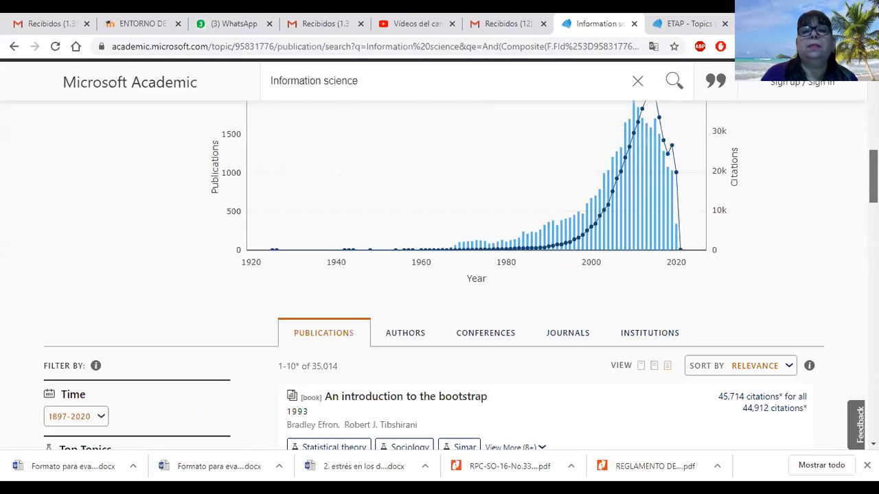
{"action": "scroll", "coordinate": [439, 224], "scroll_direction": "up", "scroll_amount": 1}
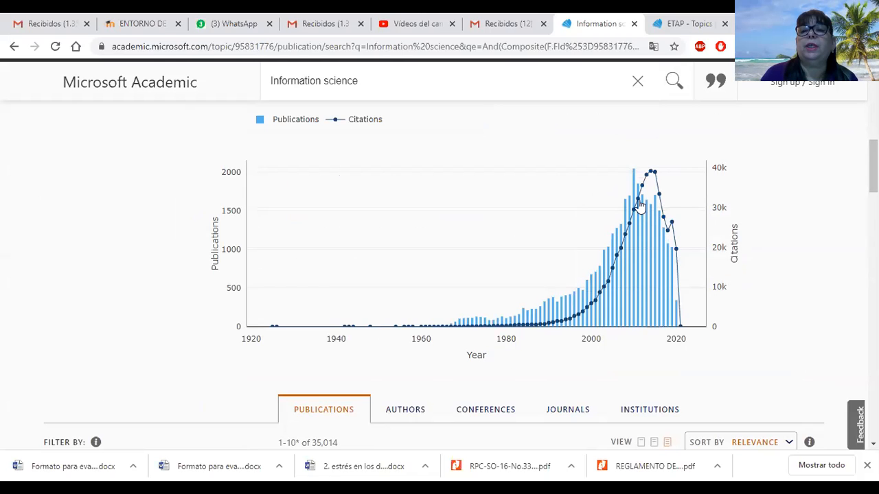
{"action": "mouse_move", "coordinate": [655, 178]}
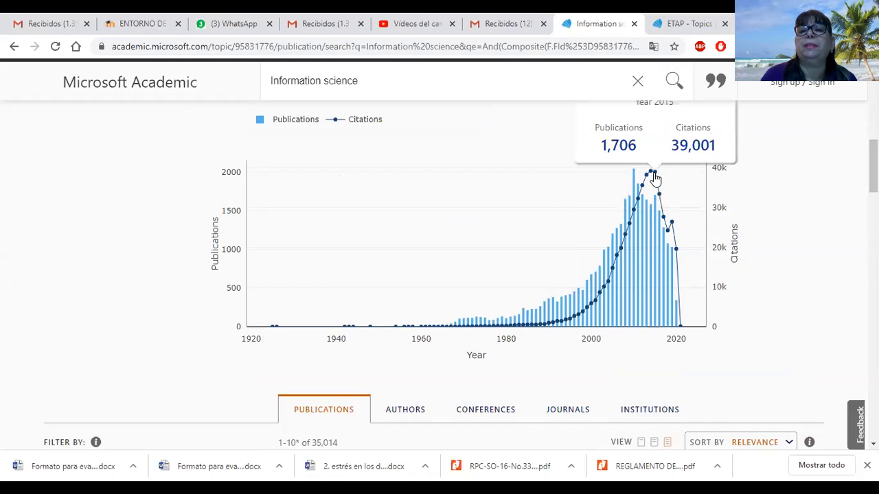
{"action": "mouse_move", "coordinate": [676, 269]}
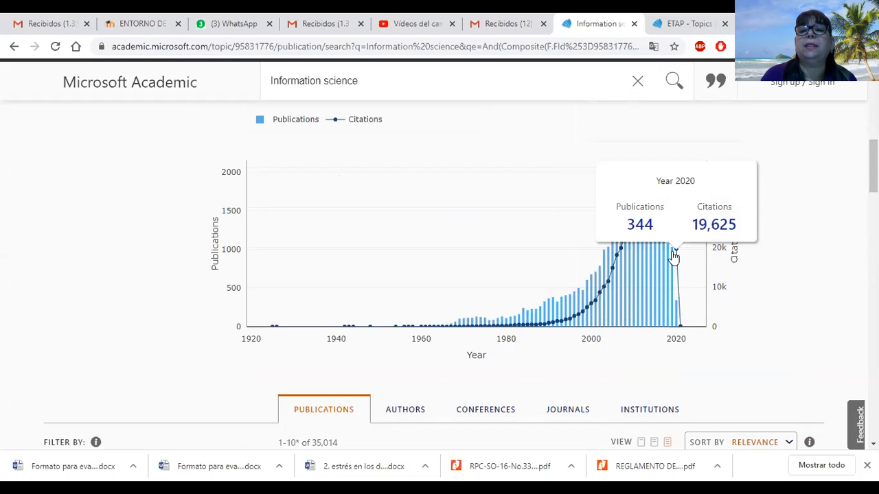
{"action": "mouse_move", "coordinate": [661, 230]}
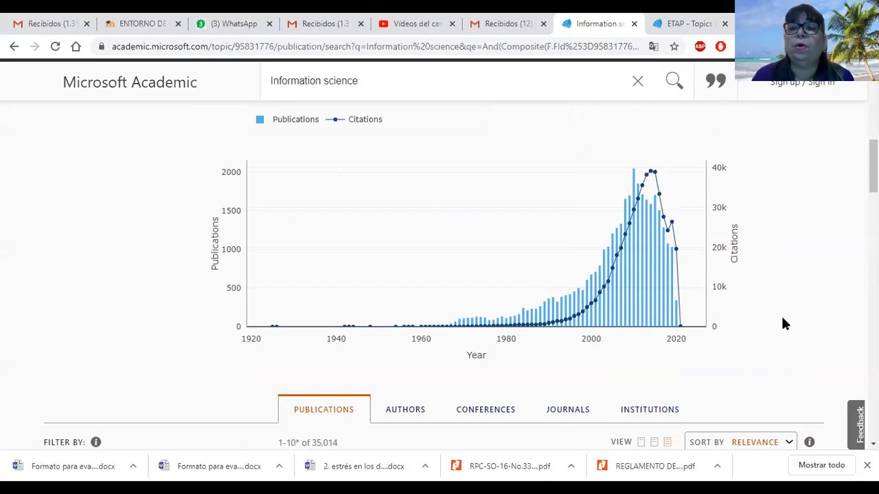
Show the authors for Information science and examine the chart of the most impactful authors in this topic
{"action": "left_click", "coordinate": [409, 411]}
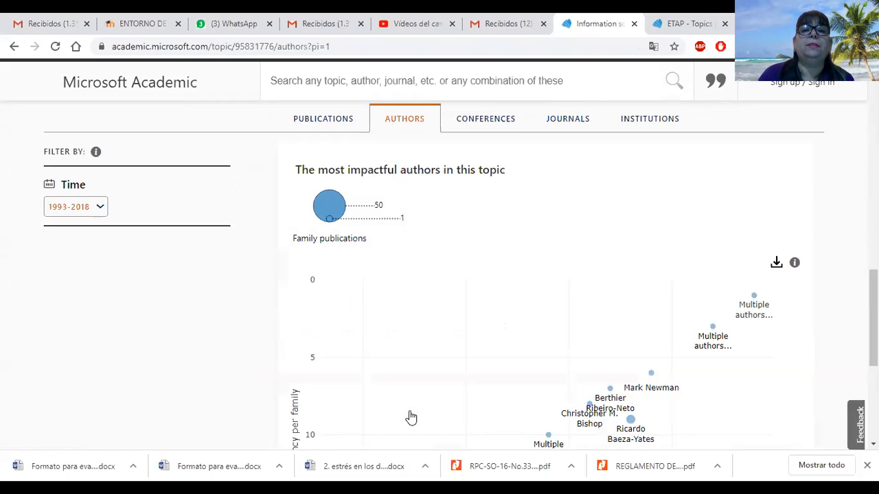
{"action": "scroll", "coordinate": [873, 315], "scroll_direction": "down", "scroll_amount": 3}
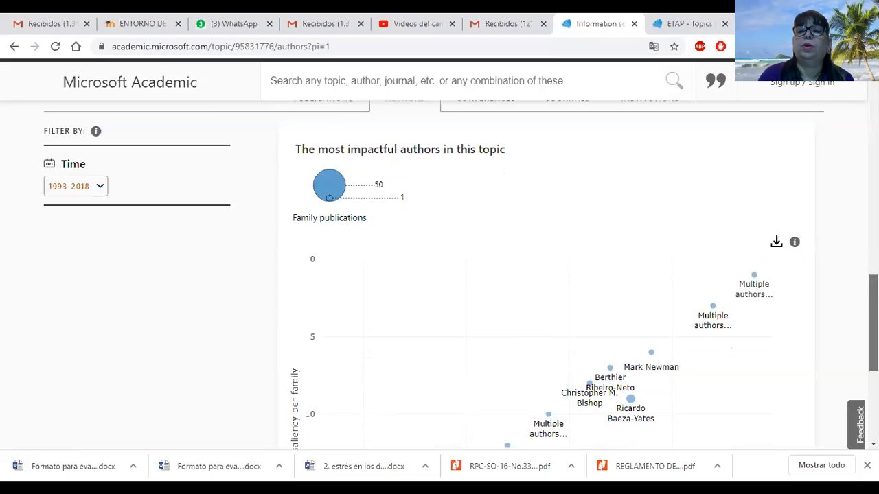
{"action": "scroll", "coordinate": [872, 315], "scroll_direction": "up", "scroll_amount": 4}
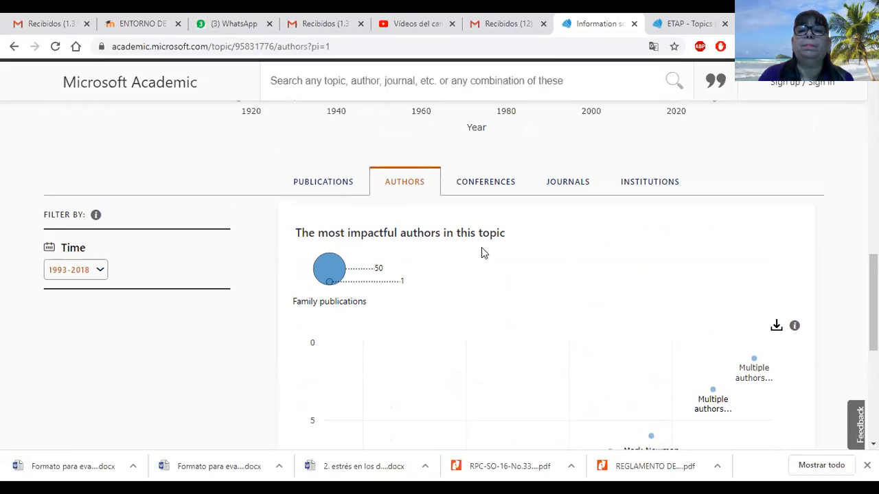
{"action": "scroll", "coordinate": [873, 309], "scroll_direction": "down", "scroll_amount": 3}
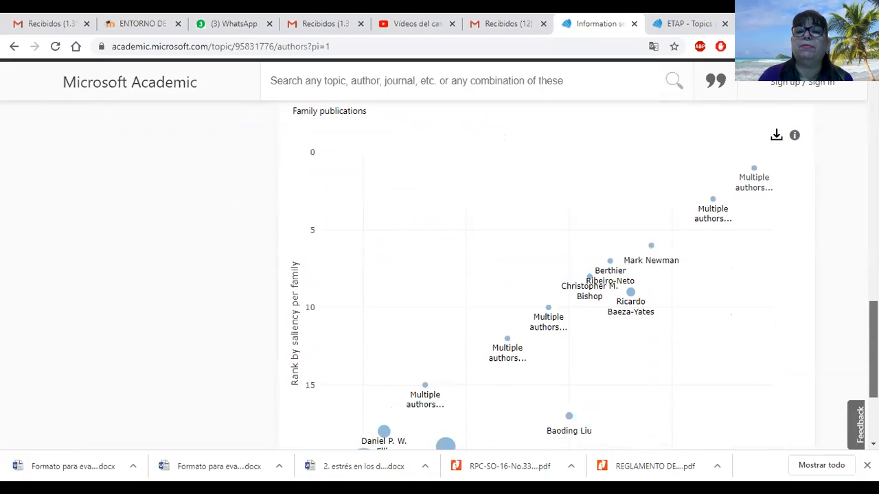
{"action": "scroll", "coordinate": [583, 274], "scroll_direction": "down", "scroll_amount": 1}
{"action": "scroll", "coordinate": [545, 274], "scroll_direction": "down", "scroll_amount": 1}
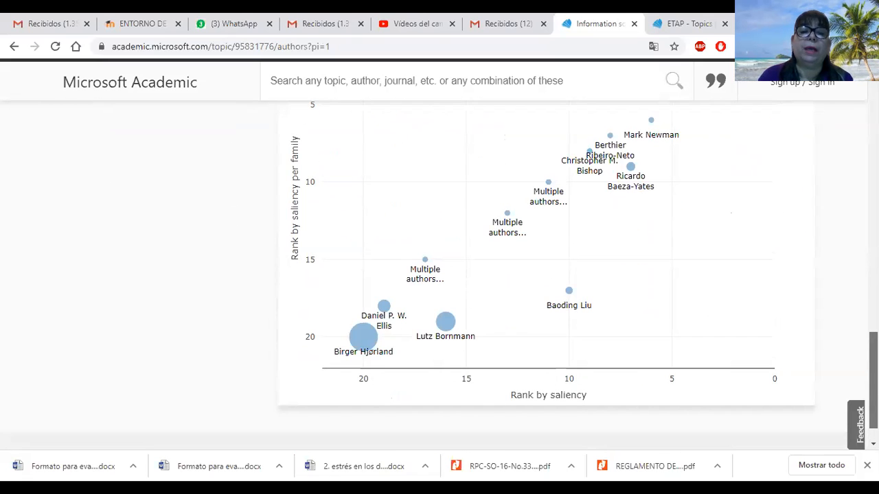
{"action": "scroll", "coordinate": [439, 275], "scroll_direction": "up", "scroll_amount": 2}
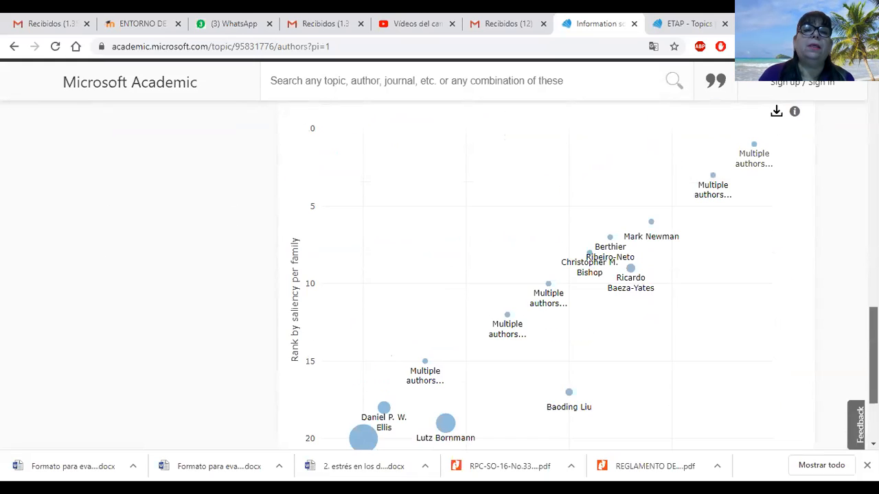
Show the conferences for Information science and examine the chart of the most impactful conferences in this topic
{"action": "scroll", "coordinate": [439, 275], "scroll_direction": "up", "scroll_amount": 3}
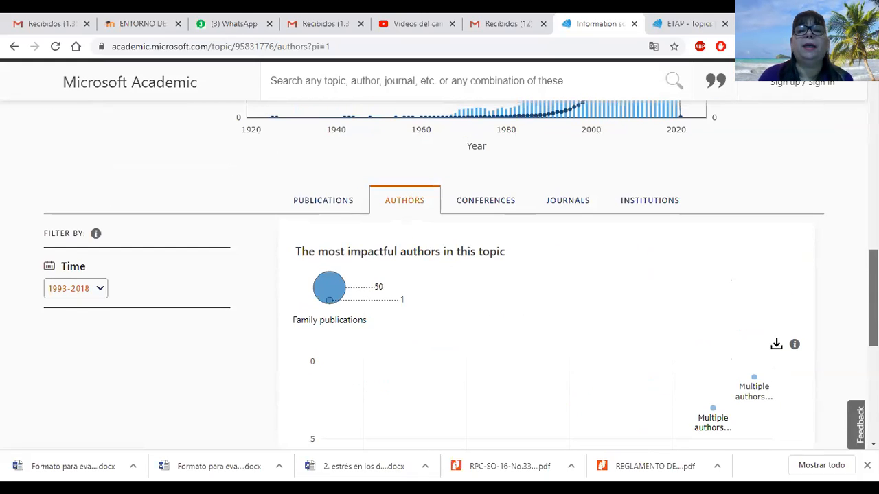
{"action": "scroll", "coordinate": [440, 275], "scroll_direction": "up", "scroll_amount": 4}
{"action": "scroll", "coordinate": [439, 275], "scroll_direction": "up", "scroll_amount": 3}
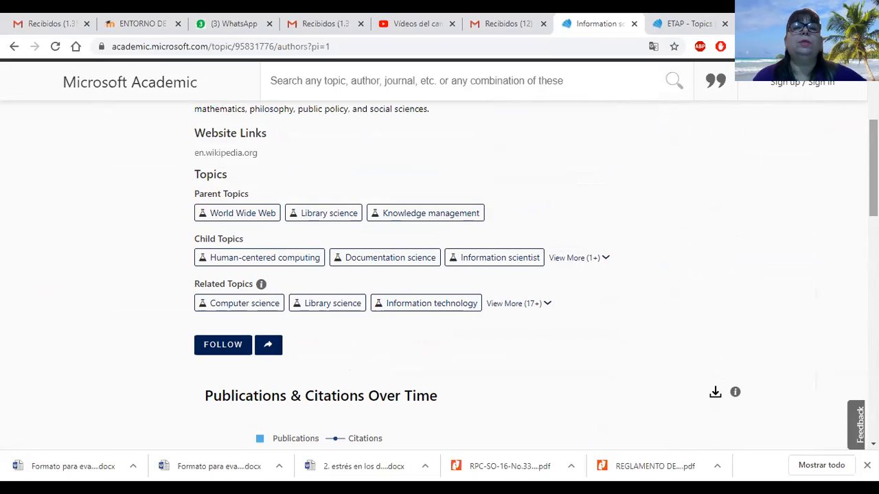
{"action": "scroll", "coordinate": [440, 275], "scroll_direction": "down", "scroll_amount": 8}
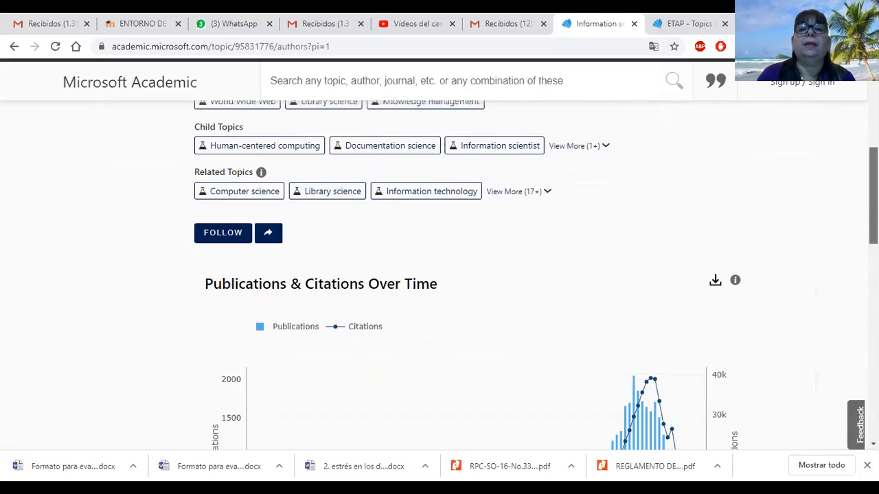
{"action": "scroll", "coordinate": [439, 275], "scroll_direction": "down", "scroll_amount": 3}
{"action": "scroll", "coordinate": [439, 275], "scroll_direction": "up", "scroll_amount": 5}
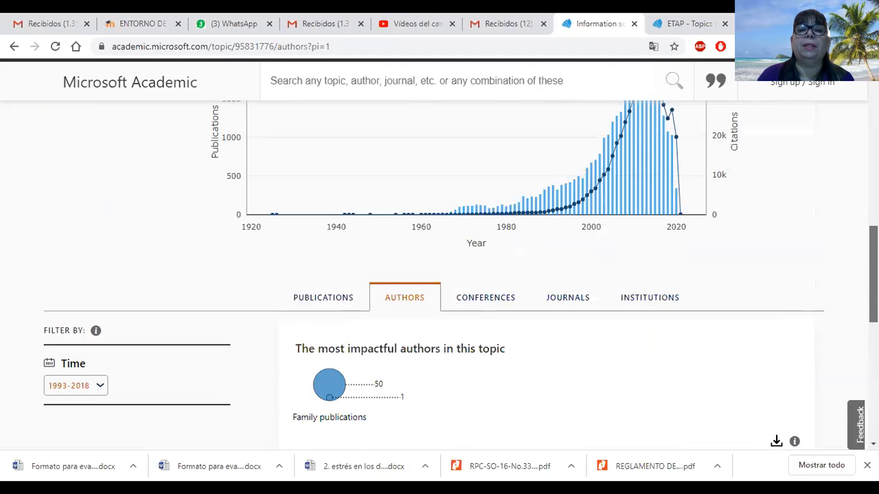
{"action": "left_click", "coordinate": [485, 302]}
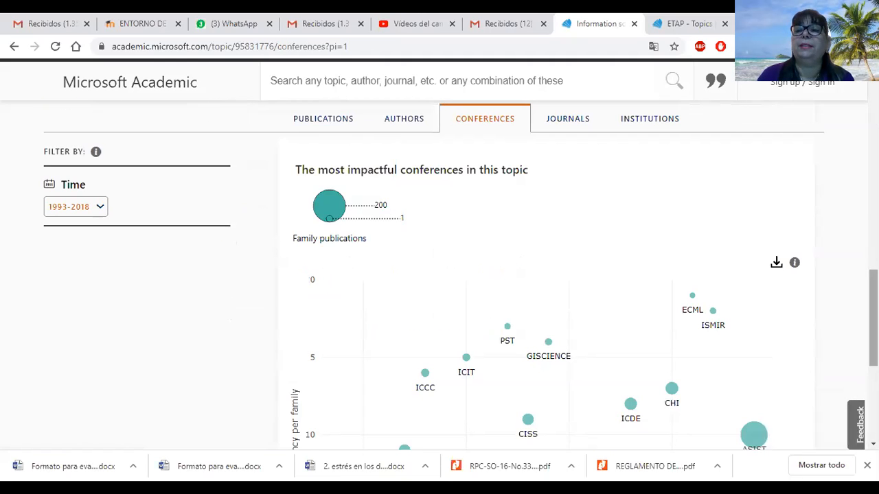
{"action": "scroll", "coordinate": [534, 226], "scroll_direction": "down", "scroll_amount": 4}
{"action": "scroll", "coordinate": [533, 226], "scroll_direction": "up", "scroll_amount": 3}
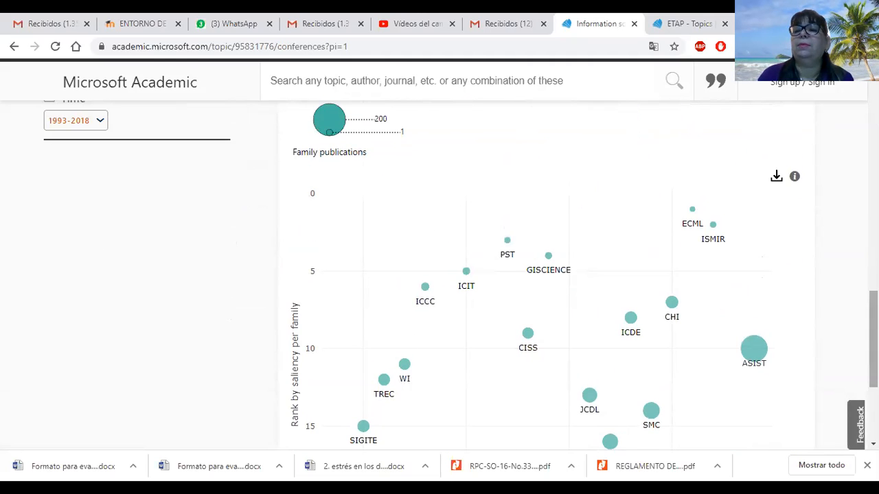
{"action": "scroll", "coordinate": [856, 296], "scroll_direction": "down", "scroll_amount": 3}
{"action": "scroll", "coordinate": [857, 297], "scroll_direction": "up", "scroll_amount": 5}
{"action": "scroll", "coordinate": [857, 296], "scroll_direction": "up", "scroll_amount": 10}
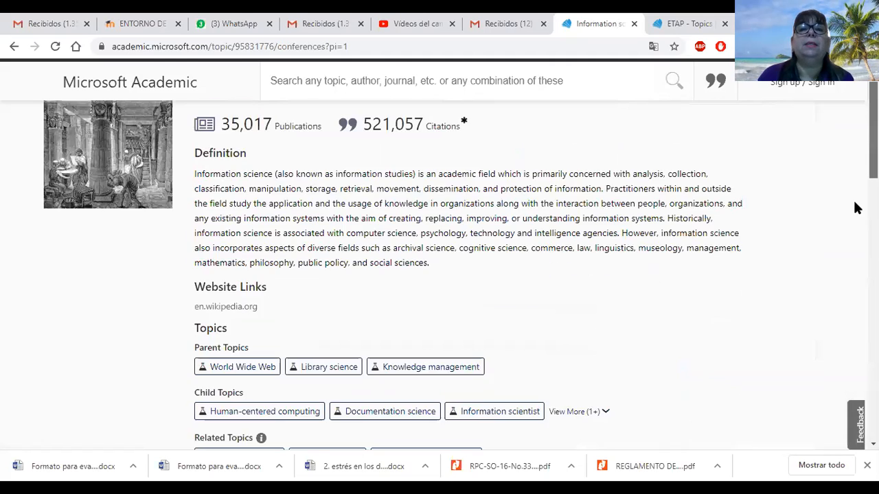
{"action": "left_click", "coordinate": [319, 87]}
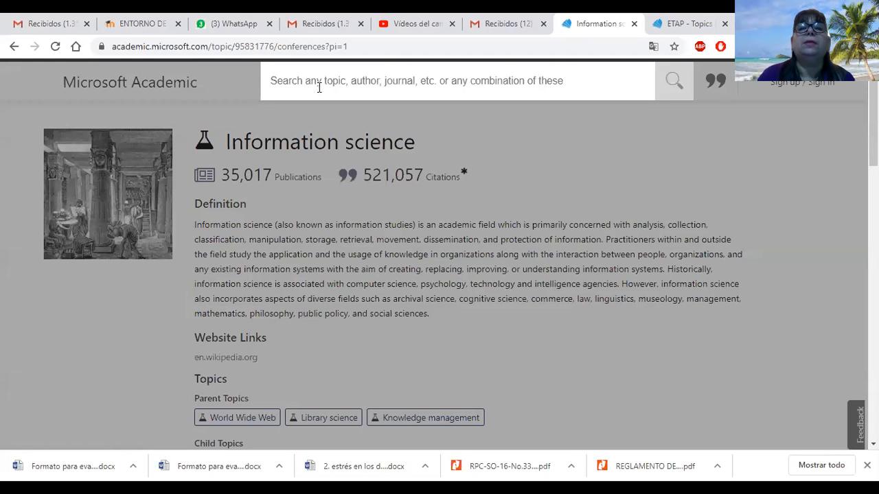
{"action": "type", "text": "in"}
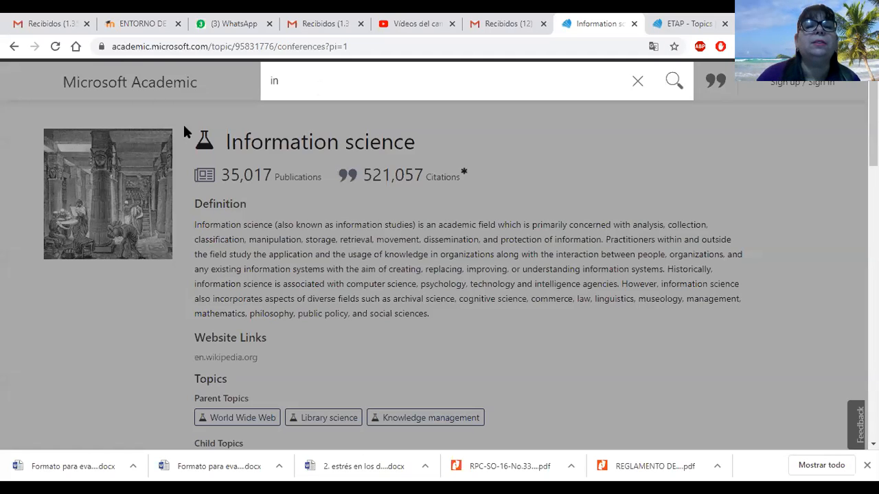
{"action": "left_click", "coordinate": [294, 174]}
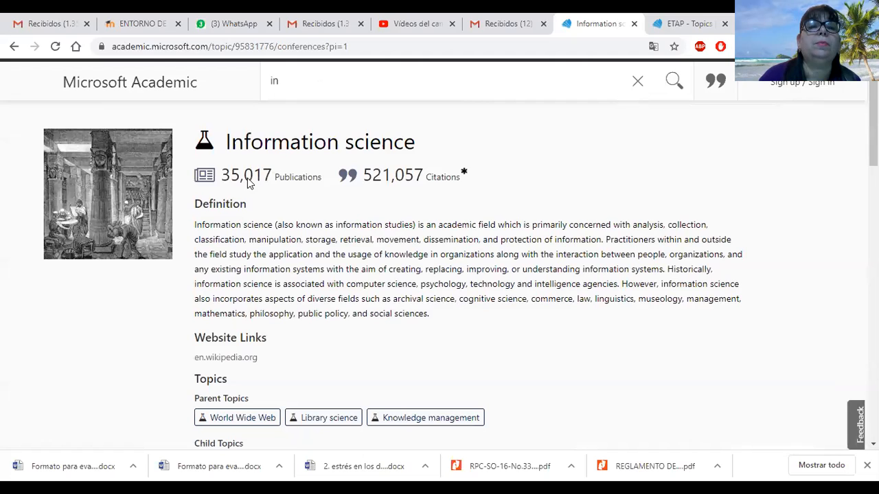
Show the publications for Information science and look through the first entries and the available filters
{"action": "left_click", "coordinate": [14, 46]}
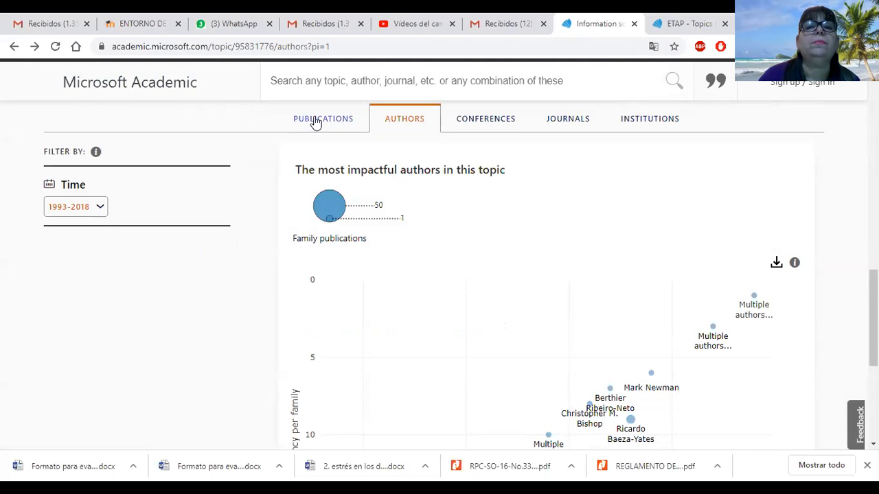
{"action": "left_click", "coordinate": [315, 121]}
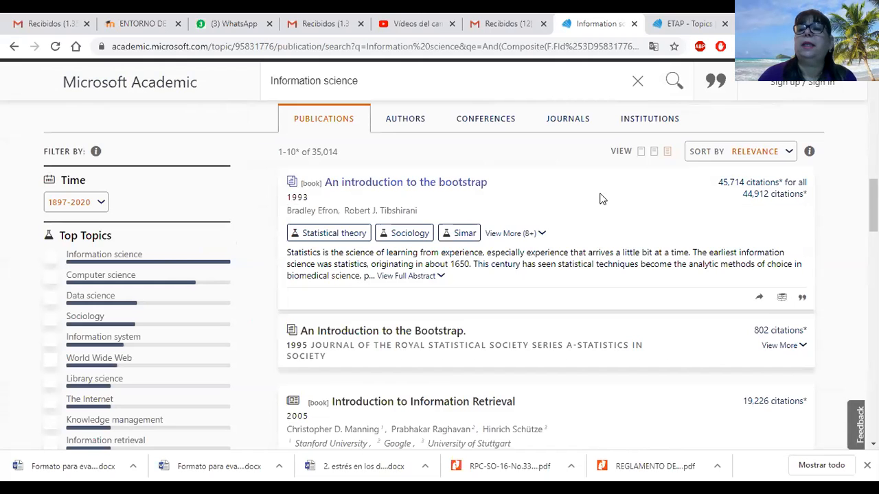
{"action": "scroll", "coordinate": [600, 198], "scroll_direction": "down", "scroll_amount": 2}
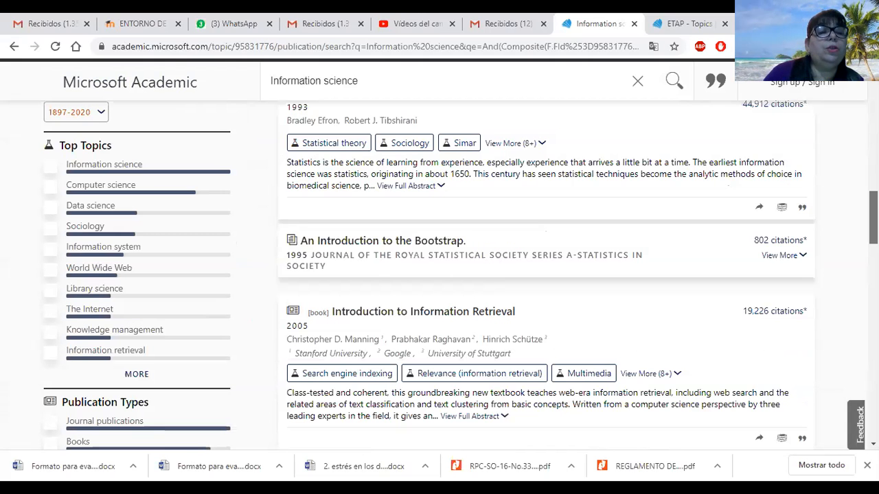
{"action": "scroll", "coordinate": [546, 275], "scroll_direction": "up", "scroll_amount": 1}
{"action": "scroll", "coordinate": [546, 275], "scroll_direction": "down", "scroll_amount": 1}
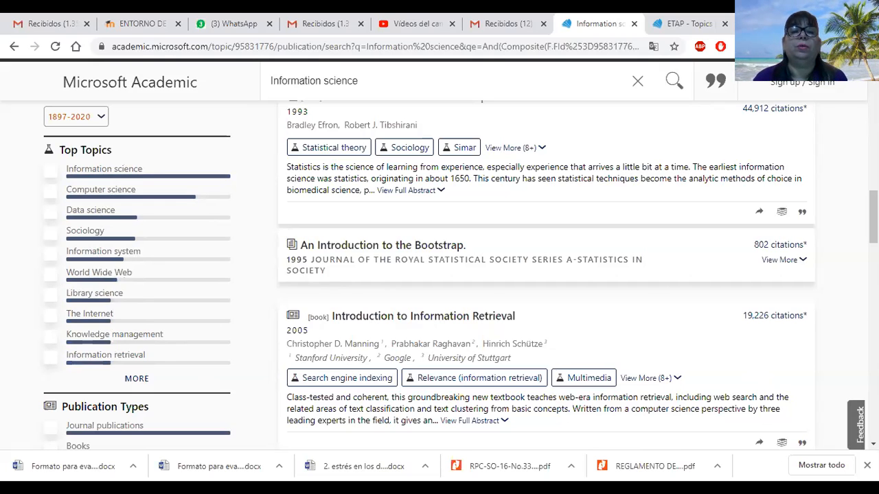
{"action": "scroll", "coordinate": [545, 274], "scroll_direction": "up", "scroll_amount": 3}
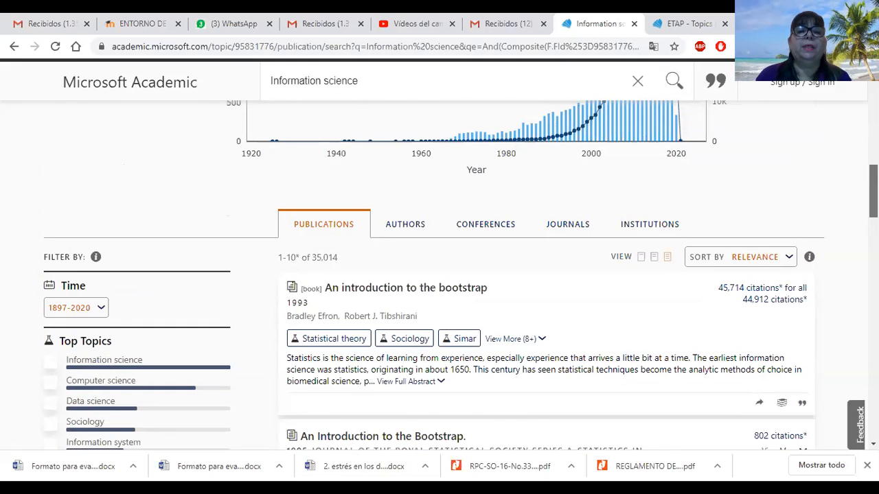
{"action": "scroll", "coordinate": [295, 237], "scroll_direction": "down", "scroll_amount": 1}
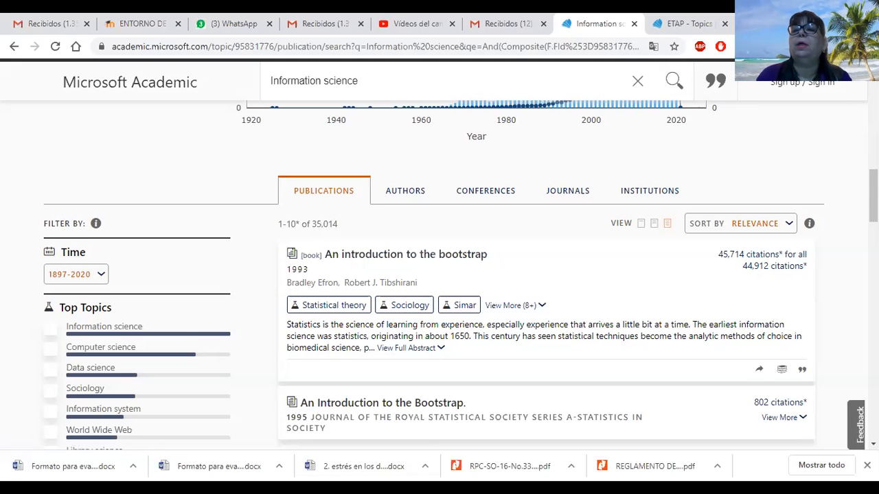
{"action": "scroll", "coordinate": [460, 275], "scroll_direction": "down", "scroll_amount": 2}
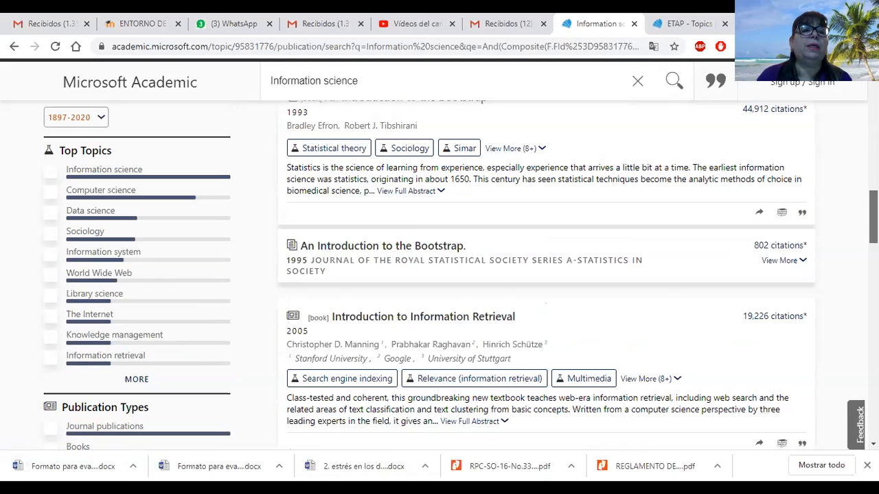
Restrict the Information science publications to the period 2015-2020
{"action": "left_click_drag", "start_coordinate": [873, 212], "coordinate": [873, 211]}
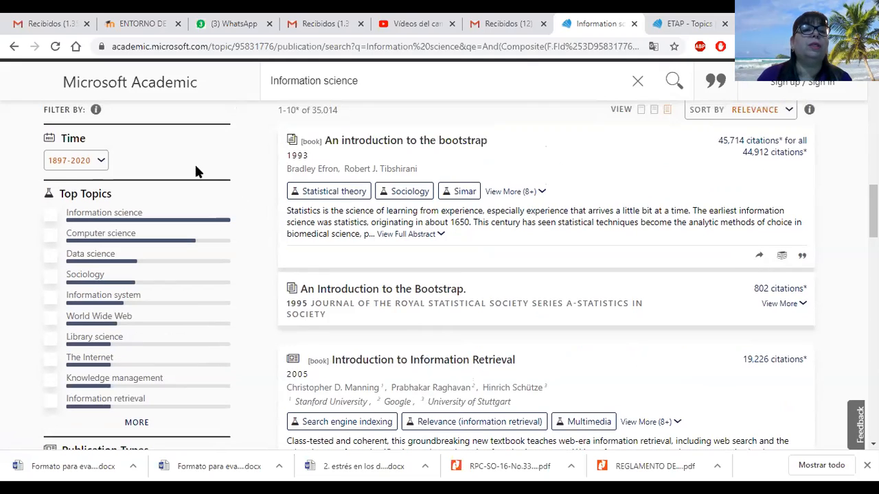
{"action": "left_click", "coordinate": [100, 162]}
{"action": "left_click_drag", "start_coordinate": [172, 189], "coordinate": [165, 265]}
{"action": "left_click", "coordinate": [114, 224]}
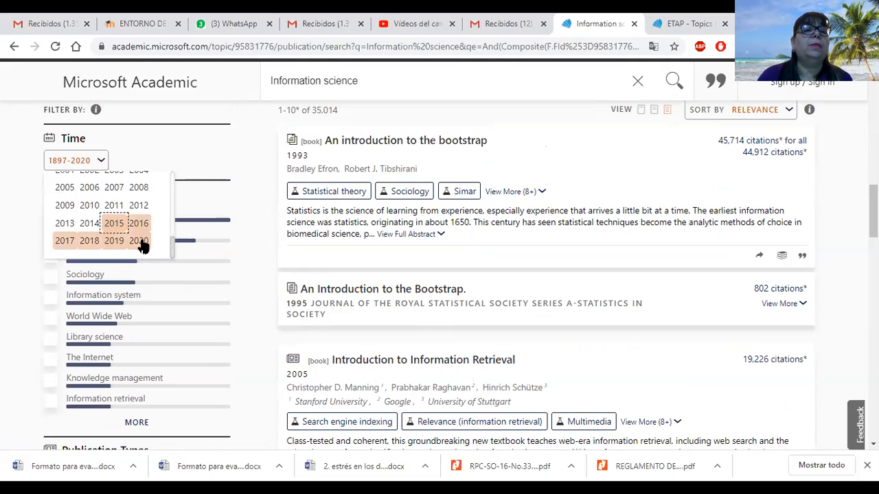
{"action": "left_click", "coordinate": [141, 242]}
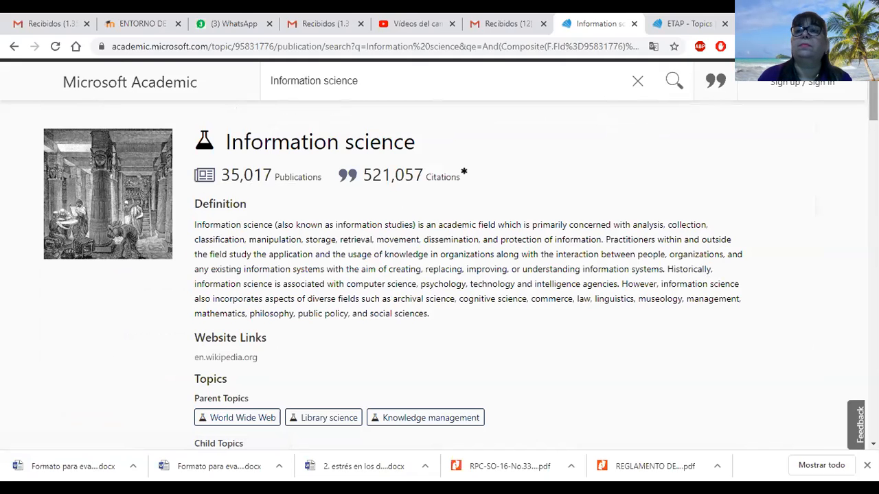
{"action": "scroll", "coordinate": [439, 274], "scroll_direction": "down", "scroll_amount": 15}
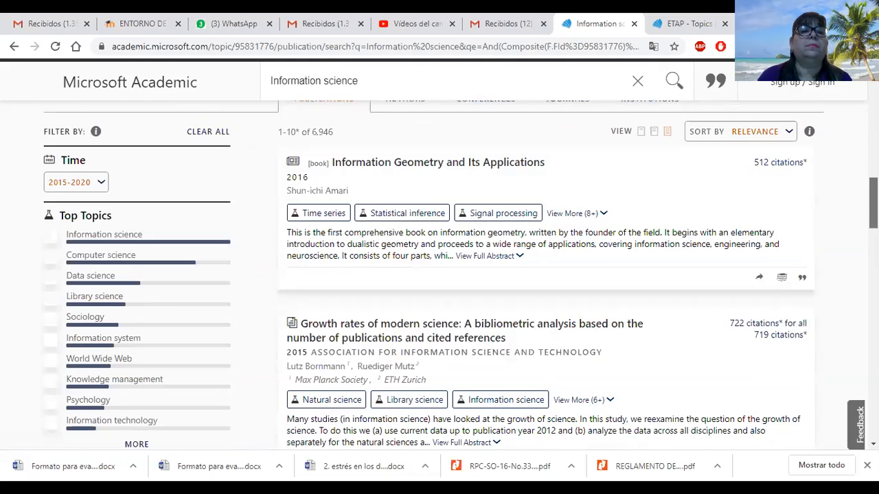
Examine the 2015-2020 publications and their filter groups for topics, publication types, authors, journals, institutions and conferences
{"action": "scroll", "coordinate": [460, 274], "scroll_direction": "down", "scroll_amount": 1}
{"action": "scroll", "coordinate": [426, 159], "scroll_direction": "up", "scroll_amount": 1}
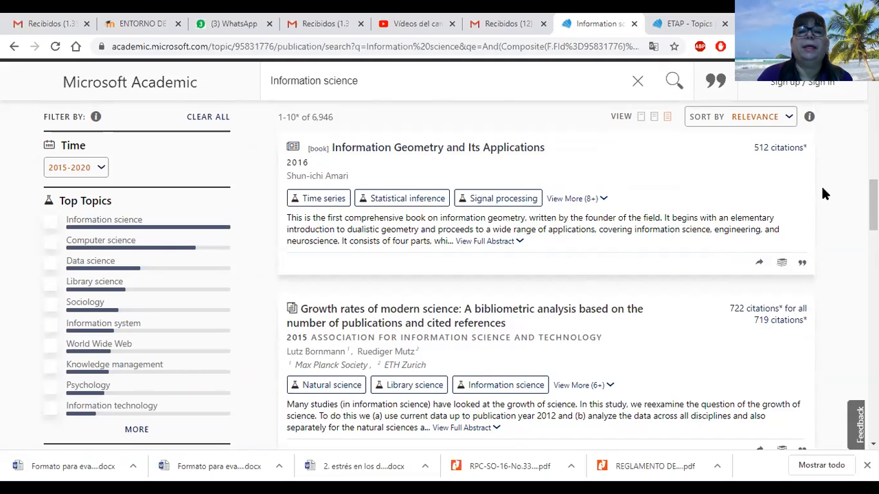
{"action": "scroll", "coordinate": [822, 188], "scroll_direction": "down", "scroll_amount": 2}
{"action": "scroll", "coordinate": [822, 188], "scroll_direction": "down", "scroll_amount": 1}
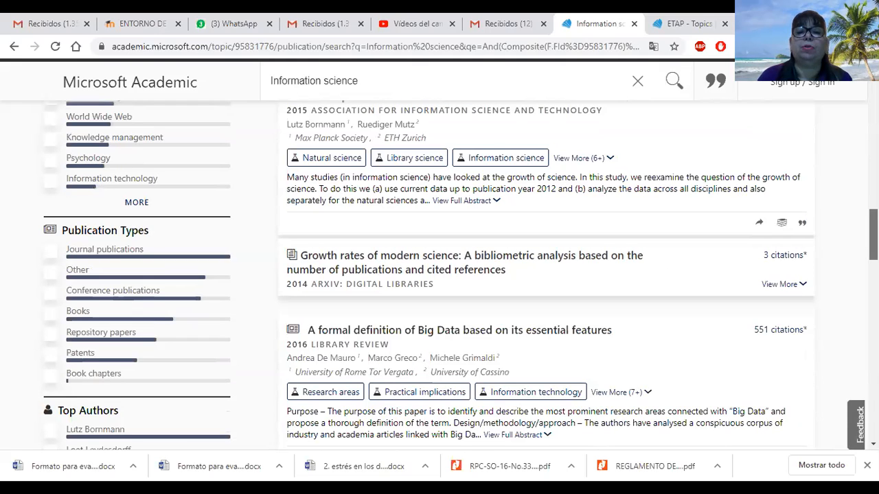
{"action": "scroll", "coordinate": [438, 302], "scroll_direction": "down", "scroll_amount": 1}
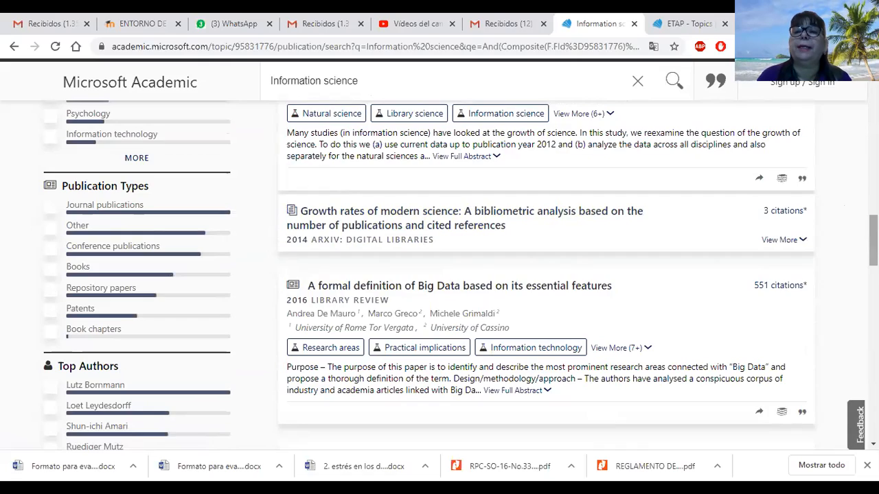
{"action": "scroll", "coordinate": [546, 275], "scroll_direction": "down", "scroll_amount": 2}
{"action": "scroll", "coordinate": [545, 274], "scroll_direction": "down", "scroll_amount": 4}
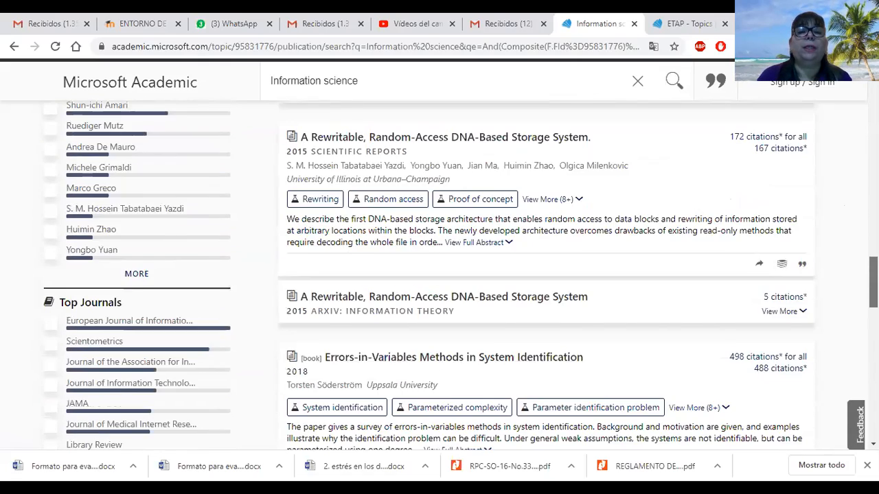
{"action": "scroll", "coordinate": [545, 275], "scroll_direction": "down", "scroll_amount": 2}
{"action": "scroll", "coordinate": [679, 289], "scroll_direction": "down", "scroll_amount": 1}
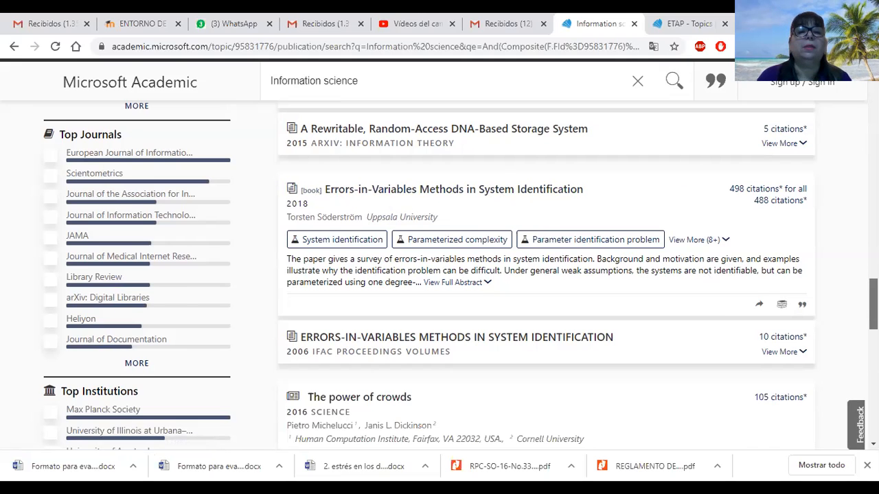
{"action": "scroll", "coordinate": [873, 305], "scroll_direction": "down", "scroll_amount": 1}
{"action": "scroll", "coordinate": [545, 274], "scroll_direction": "down", "scroll_amount": 5}
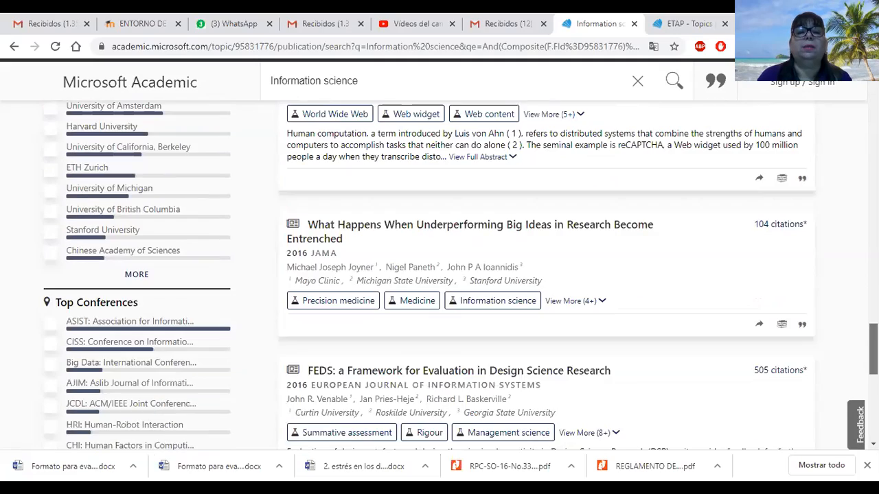
{"action": "scroll", "coordinate": [545, 274], "scroll_direction": "down", "scroll_amount": 3}
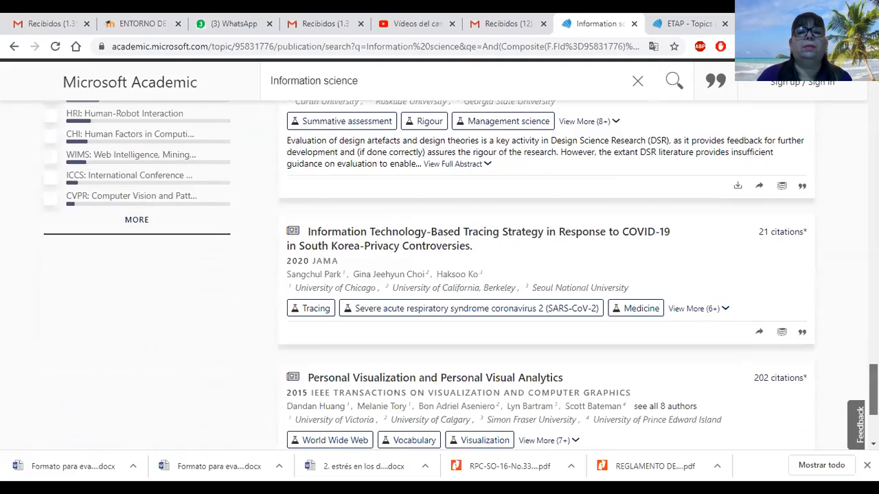
{"action": "scroll", "coordinate": [545, 274], "scroll_direction": "down", "scroll_amount": 3}
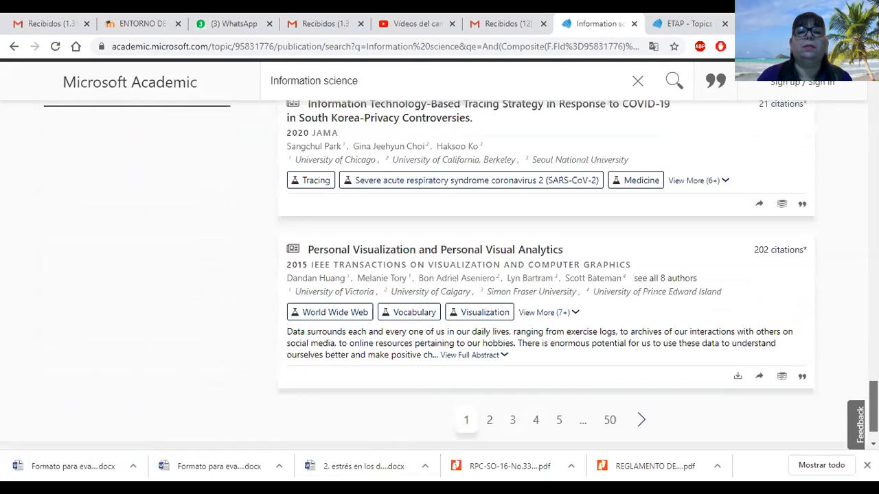
Filter the publications by the journal Scientometrics and look through the resulting articles
{"action": "scroll", "coordinate": [546, 274], "scroll_direction": "up", "scroll_amount": 9}
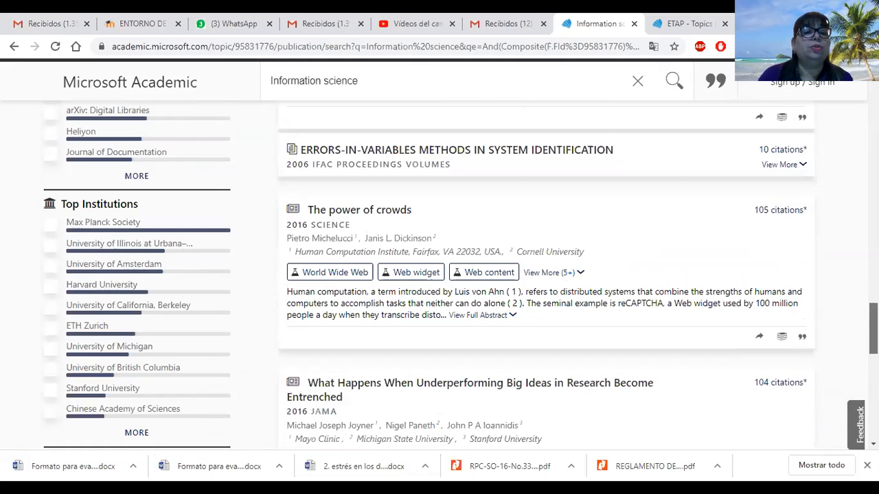
{"action": "scroll", "coordinate": [546, 274], "scroll_direction": "up", "scroll_amount": 6}
{"action": "scroll", "coordinate": [546, 274], "scroll_direction": "down", "scroll_amount": 1}
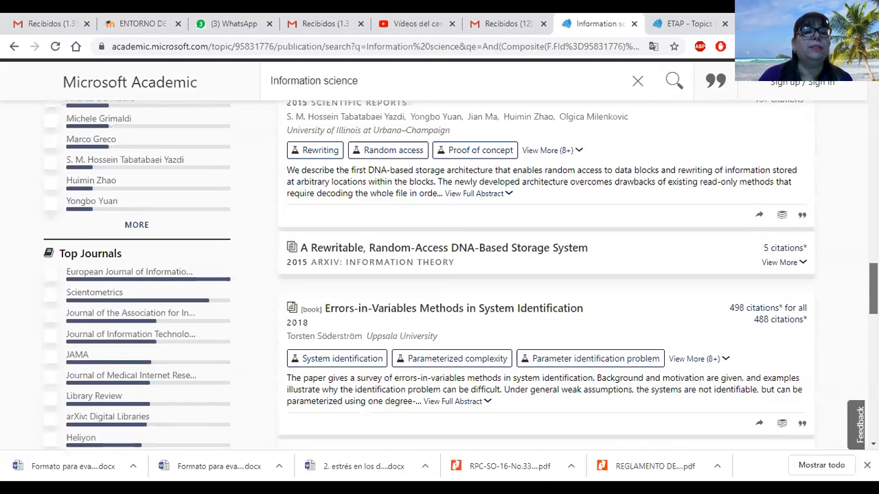
{"action": "scroll", "coordinate": [546, 275], "scroll_direction": "down", "scroll_amount": 2}
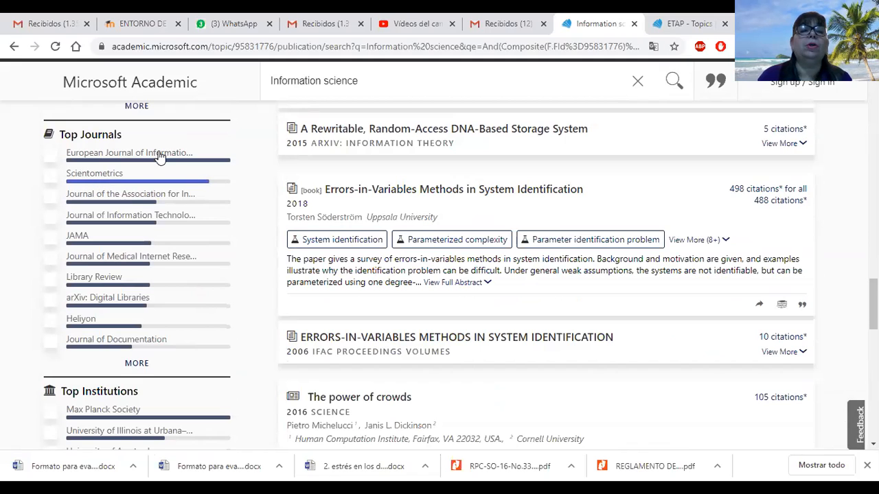
{"action": "left_click", "coordinate": [113, 175]}
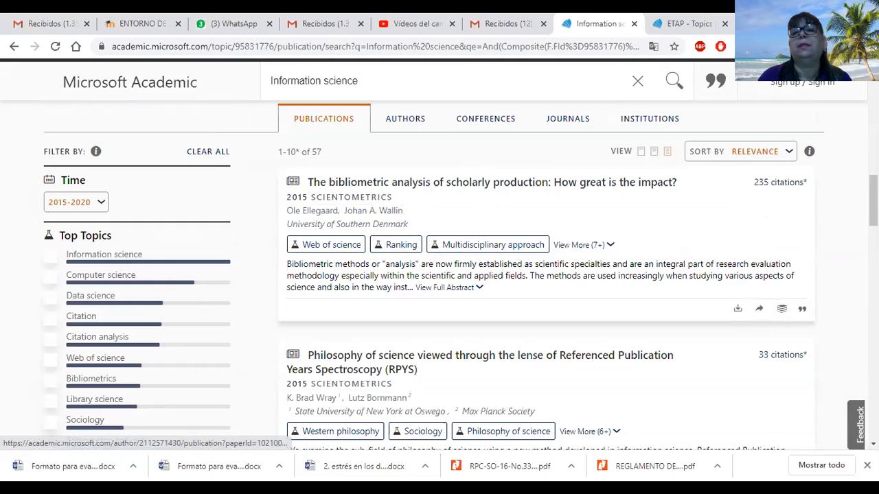
{"action": "scroll", "coordinate": [545, 274], "scroll_direction": "down", "scroll_amount": 2}
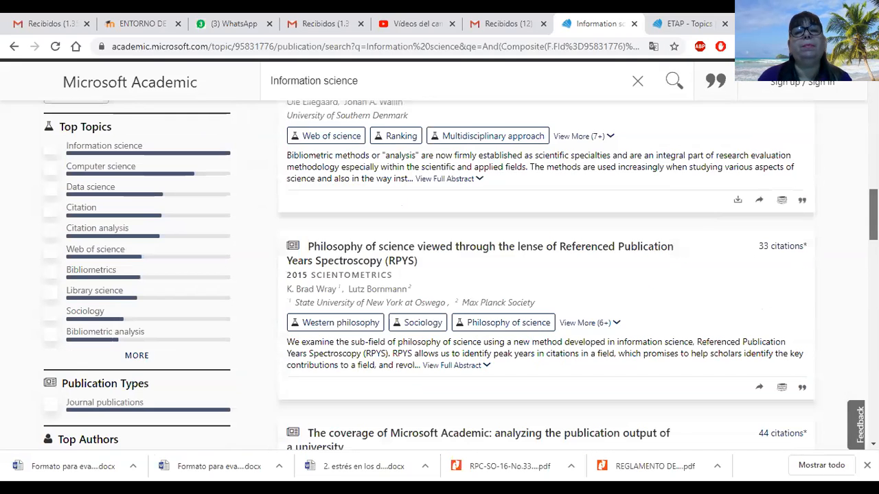
{"action": "scroll", "coordinate": [546, 275], "scroll_direction": "down", "scroll_amount": 3}
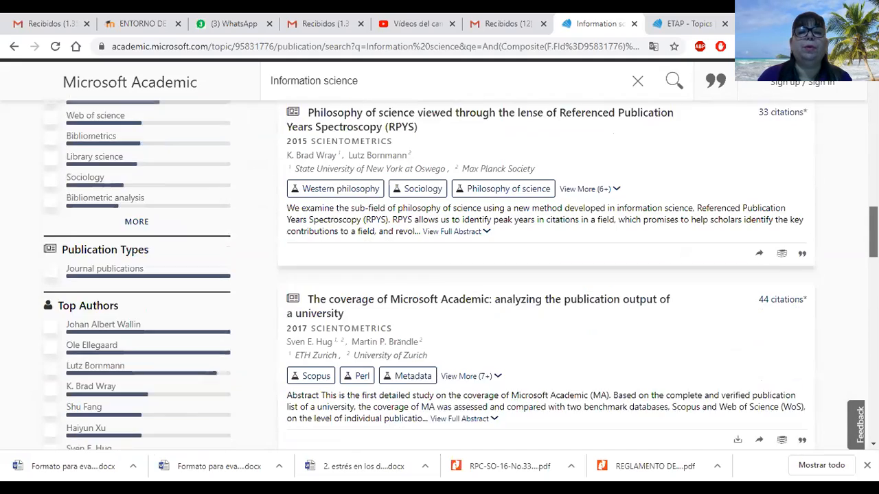
Examine the 2015-2020 Scientometrics articles on Information science and their filter groups for authors, journals and institutions
{"action": "scroll", "coordinate": [546, 274], "scroll_direction": "down", "scroll_amount": 1}
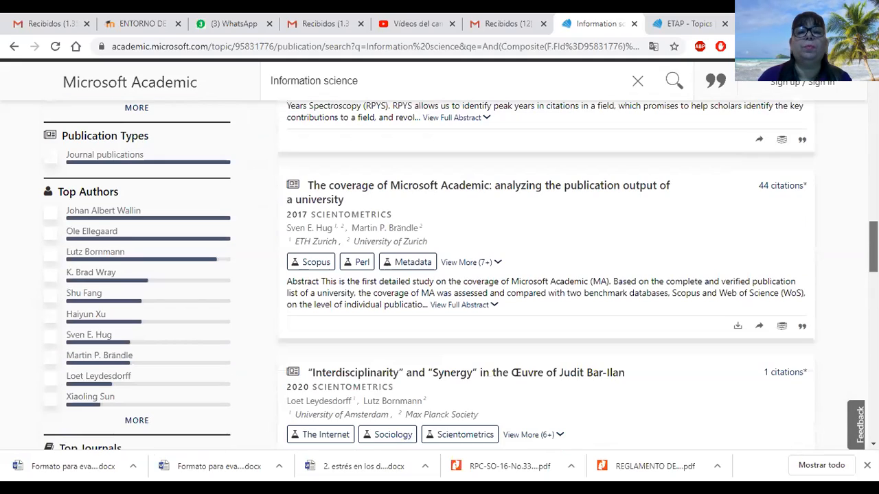
{"action": "scroll", "coordinate": [546, 275], "scroll_direction": "down", "scroll_amount": 2}
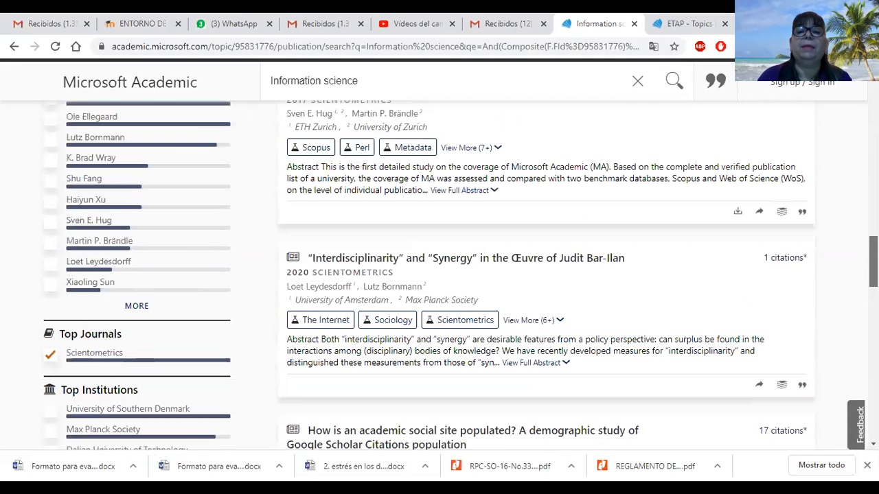
{"action": "scroll", "coordinate": [546, 275], "scroll_direction": "down", "scroll_amount": 2}
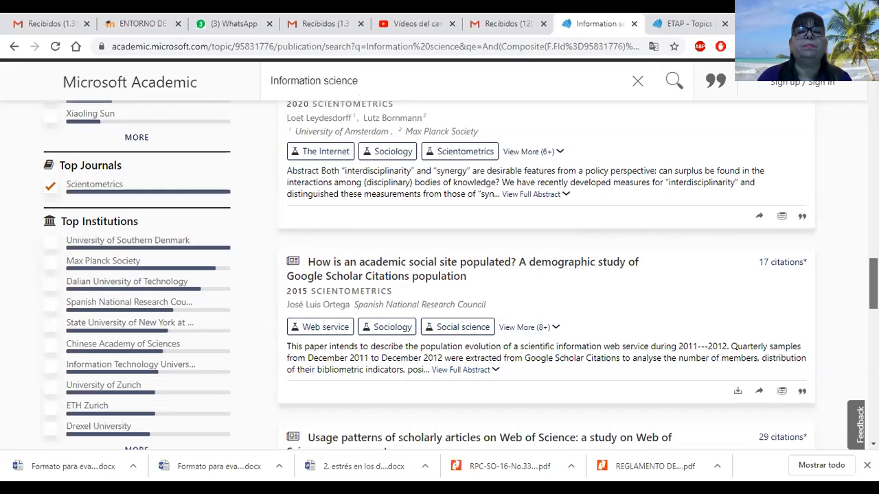
{"action": "scroll", "coordinate": [545, 275], "scroll_direction": "down", "scroll_amount": 1}
{"action": "scroll", "coordinate": [546, 274], "scroll_direction": "down", "scroll_amount": 1}
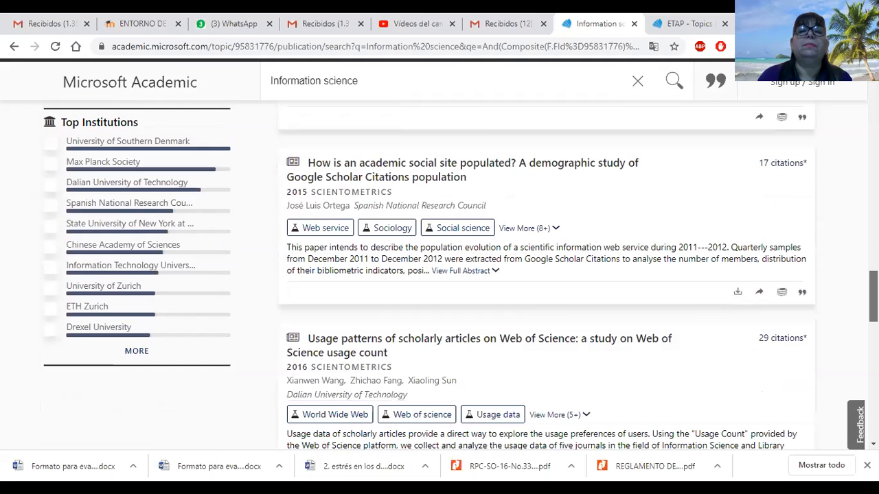
{"action": "scroll", "coordinate": [545, 275], "scroll_direction": "down", "scroll_amount": 4}
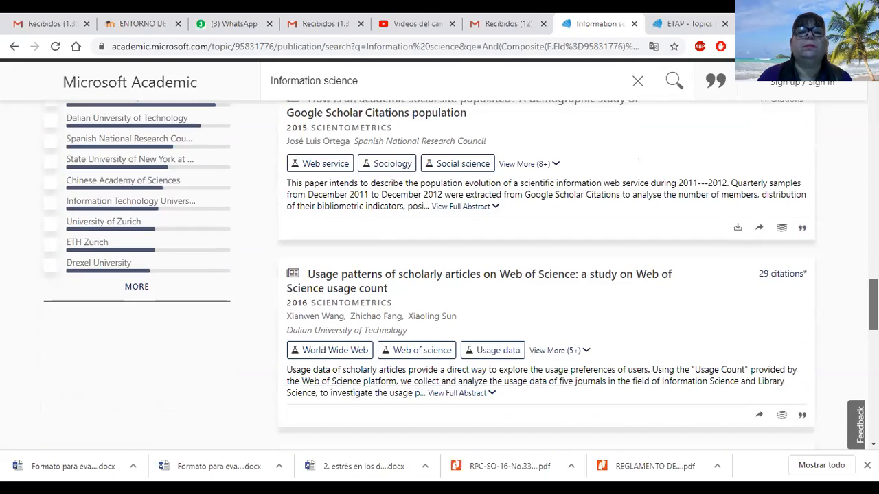
{"action": "scroll", "coordinate": [546, 275], "scroll_direction": "down", "scroll_amount": 9}
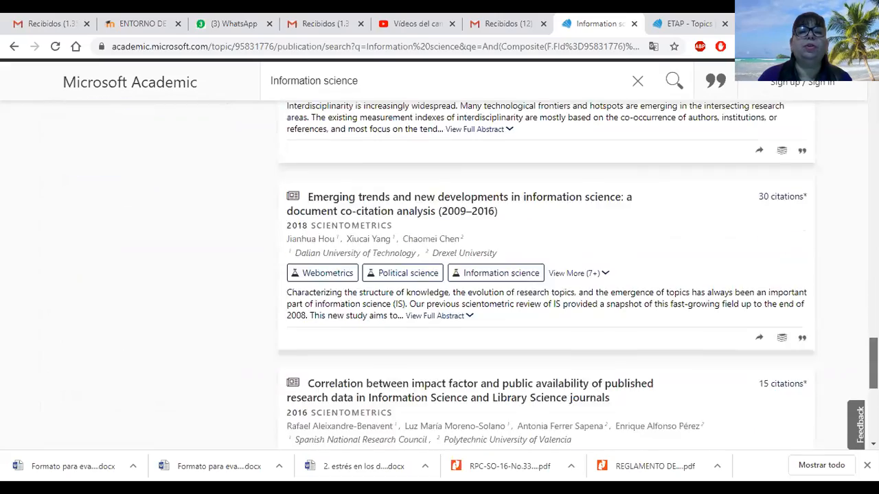
{"action": "scroll", "coordinate": [546, 274], "scroll_direction": "up", "scroll_amount": 10}
{"action": "scroll", "coordinate": [546, 274], "scroll_direction": "up", "scroll_amount": 3}
{"action": "scroll", "coordinate": [546, 275], "scroll_direction": "up", "scroll_amount": 7}
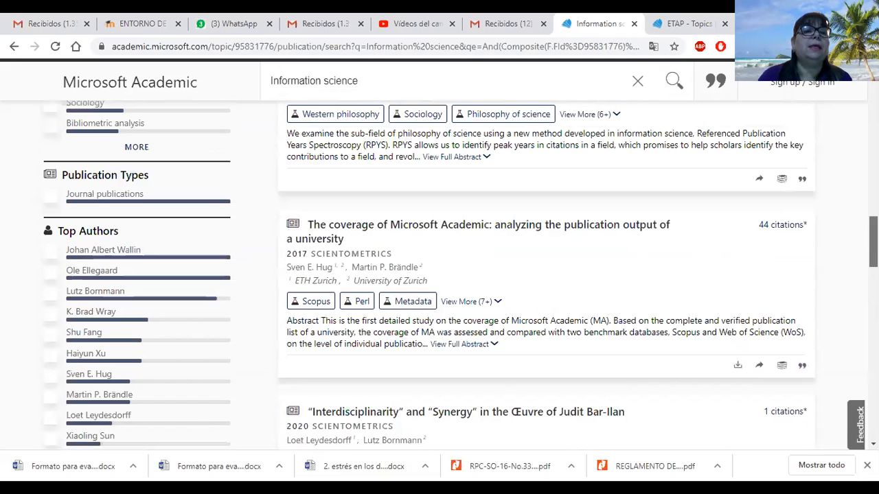
{"action": "scroll", "coordinate": [96, 273], "scroll_direction": "down", "scroll_amount": 1}
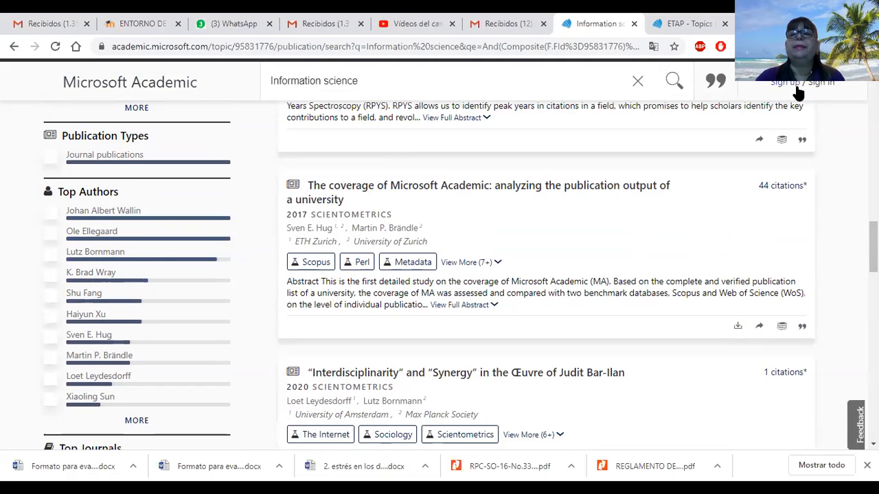
{"action": "scroll", "coordinate": [798, 93], "scroll_direction": "up", "scroll_amount": 15}
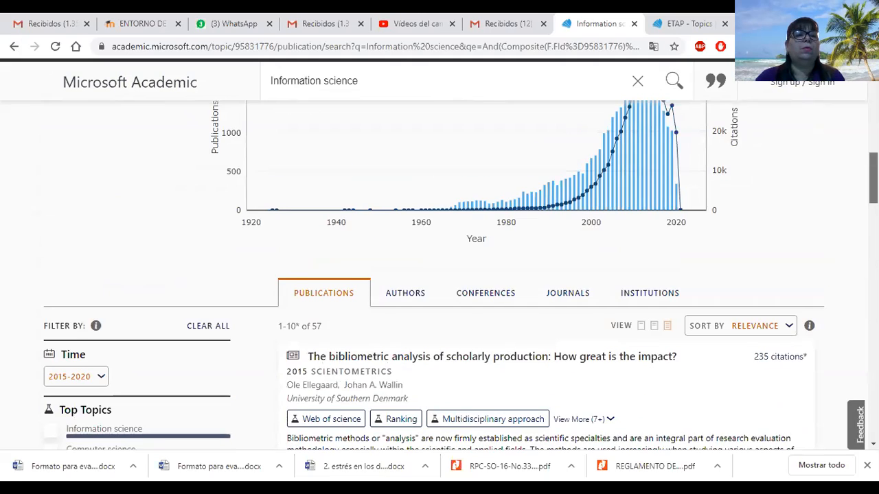
{"action": "scroll", "coordinate": [453, 275], "scroll_direction": "up", "scroll_amount": 2}
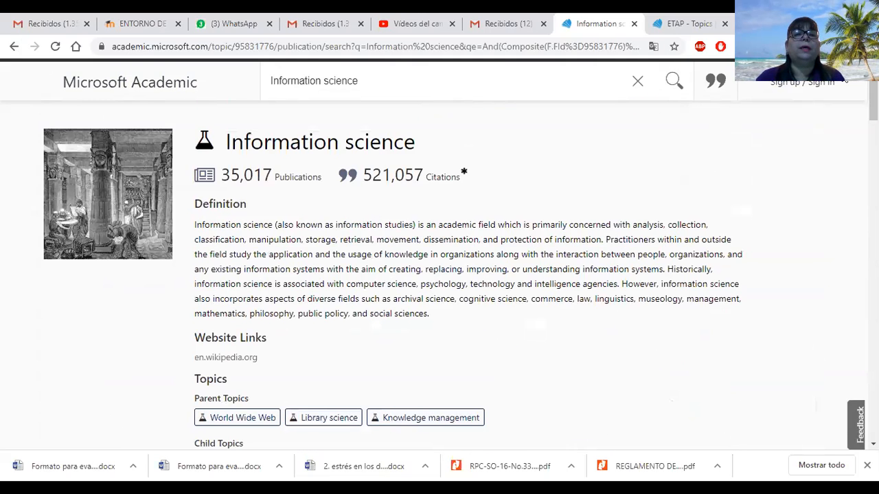
Go back to the unfiltered Information science publications and review the filter groups, expanding the full list of top conferences
{"action": "left_click", "coordinate": [14, 53]}
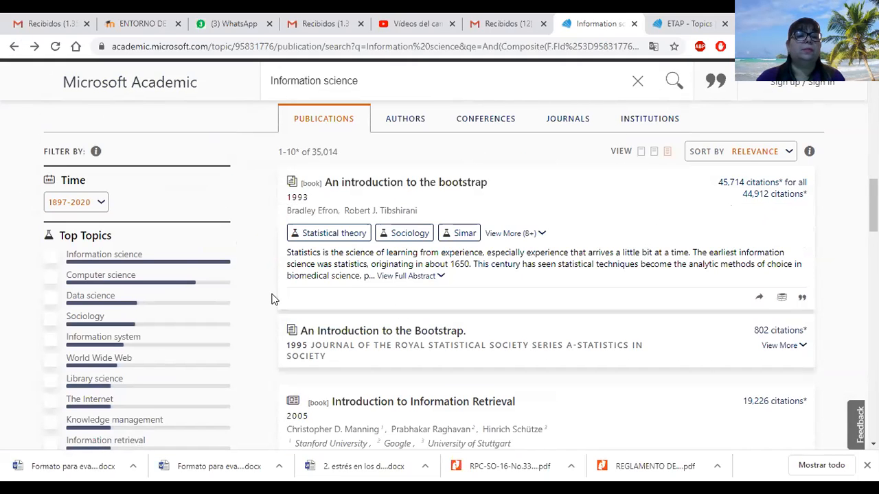
{"action": "scroll", "coordinate": [546, 274], "scroll_direction": "down", "scroll_amount": 15}
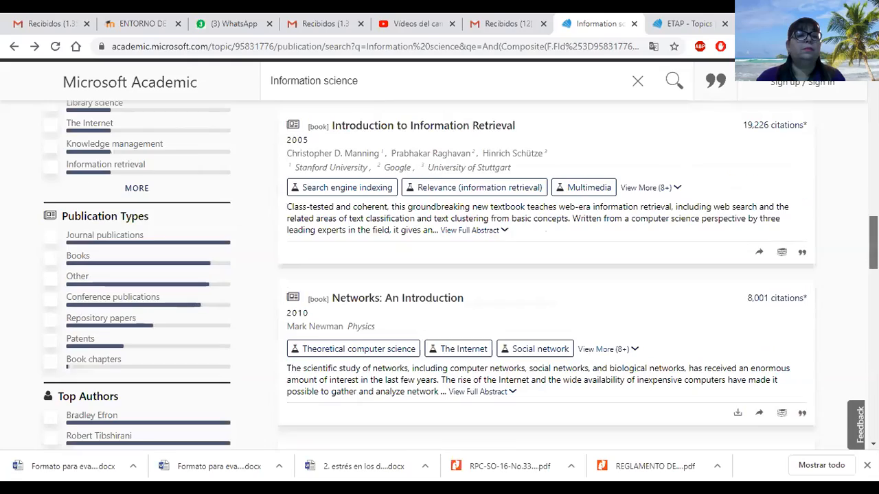
{"action": "scroll", "coordinate": [545, 274], "scroll_direction": "down", "scroll_amount": 1}
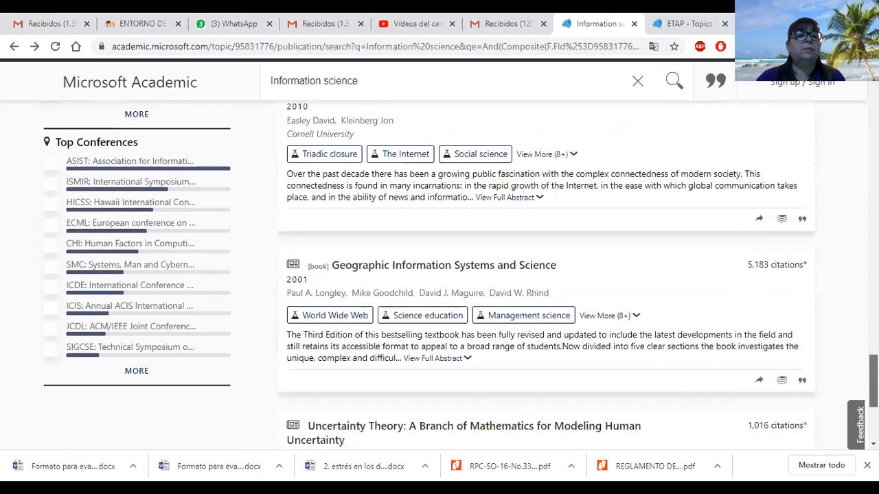
{"action": "left_click", "coordinate": [132, 372]}
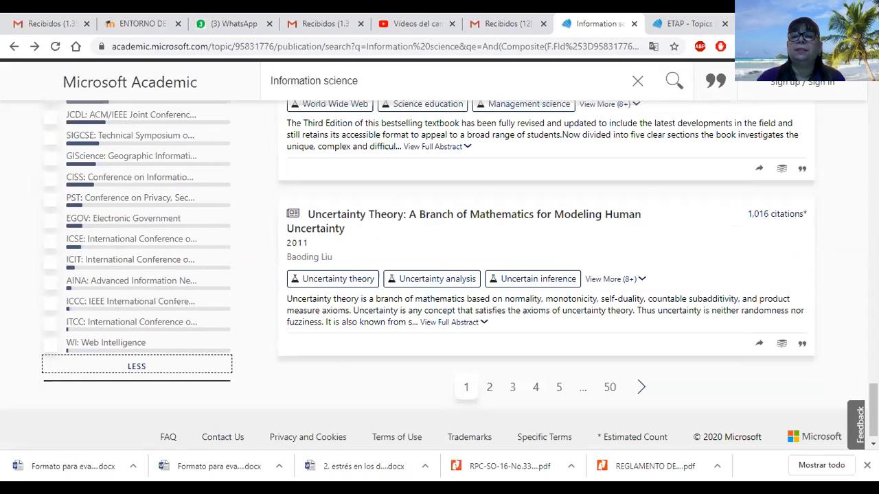
{"action": "scroll", "coordinate": [872, 412], "scroll_direction": "up", "scroll_amount": 5}
{"action": "scroll", "coordinate": [480, 275], "scroll_direction": "up", "scroll_amount": 10}
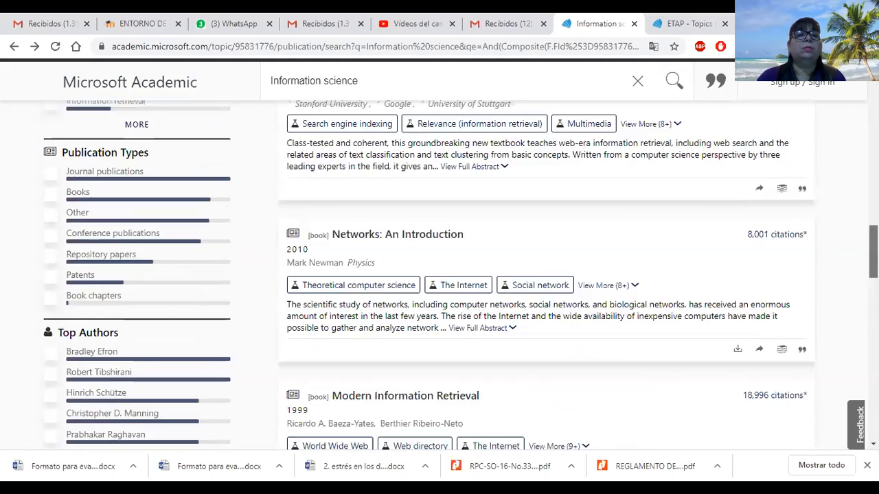
{"action": "scroll", "coordinate": [481, 275], "scroll_direction": "down", "scroll_amount": 3}
{"action": "scroll", "coordinate": [405, 133], "scroll_direction": "down", "scroll_amount": 3}
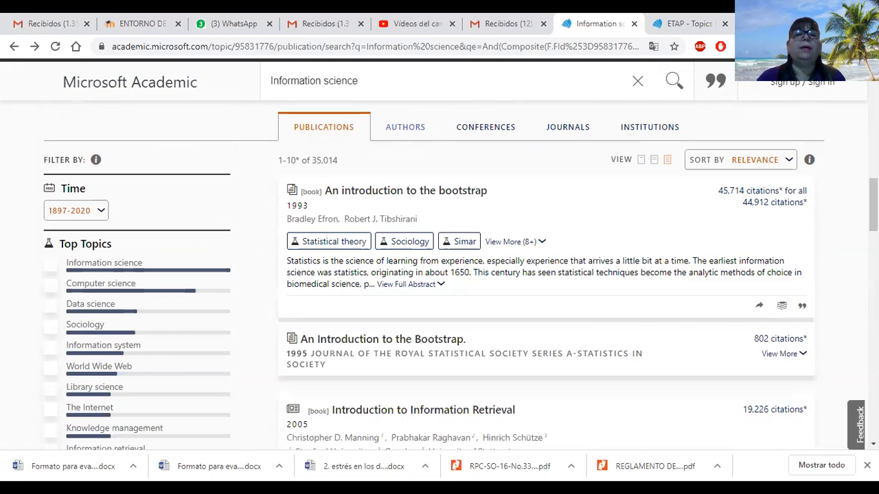
{"action": "scroll", "coordinate": [439, 274], "scroll_direction": "up", "scroll_amount": 5}
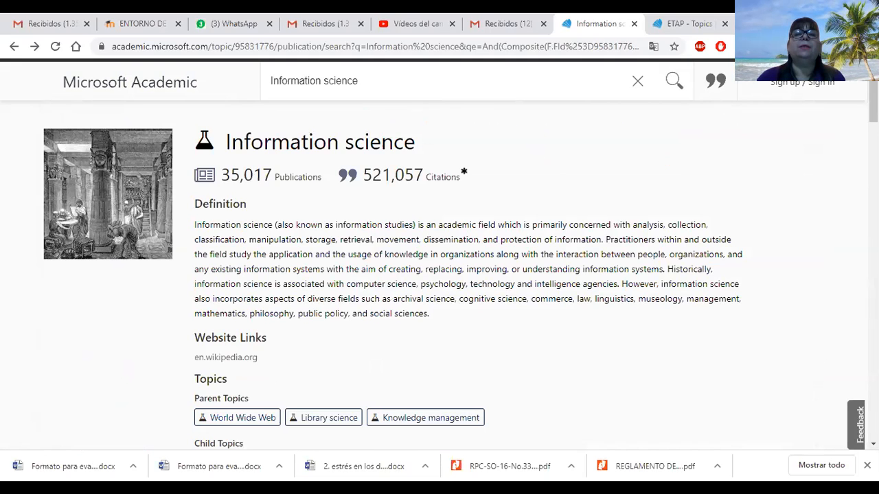
Change the search from Information science to the suggested topic "information literacy"
{"action": "left_click", "coordinate": [363, 82]}
{"action": "left_click_drag", "start_coordinate": [362, 82], "coordinate": [330, 86]}
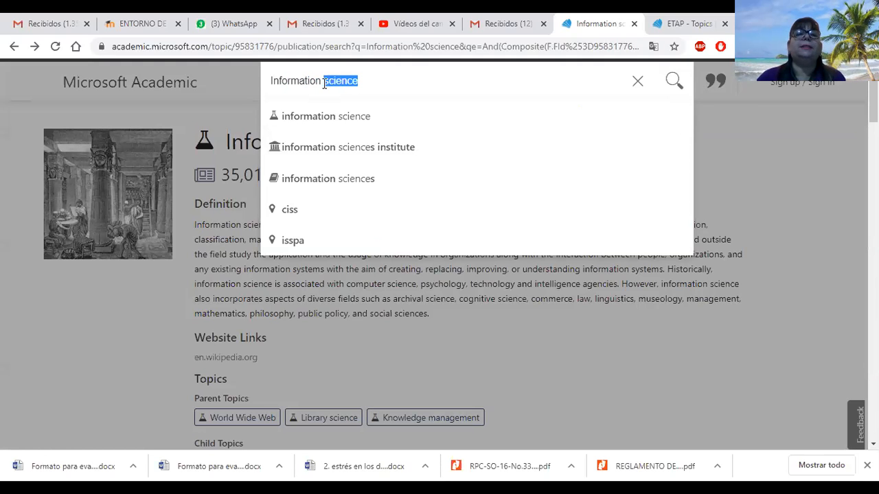
{"action": "type", "text": "literacy"}
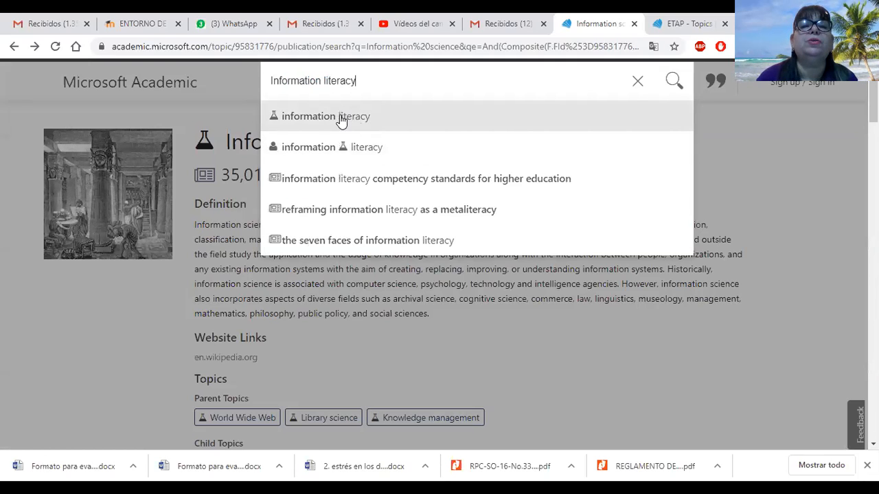
{"action": "left_click", "coordinate": [340, 117]}
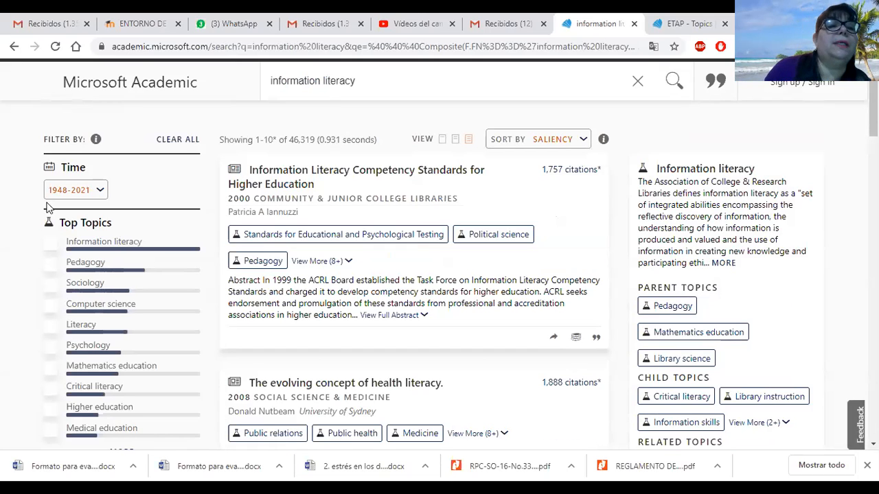
Restrict the information literacy results to the period 2015-2021
{"action": "left_click", "coordinate": [98, 190]}
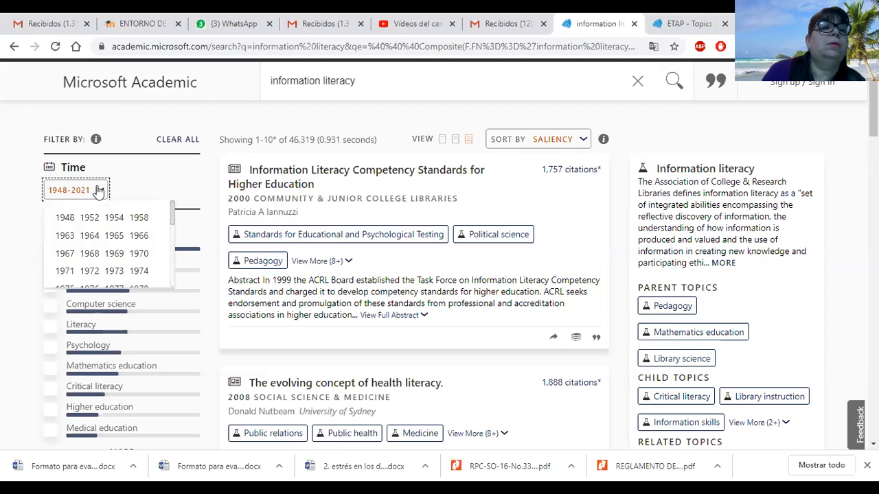
{"action": "left_click_drag", "start_coordinate": [176, 219], "coordinate": [166, 282]}
{"action": "left_click", "coordinate": [64, 263]}
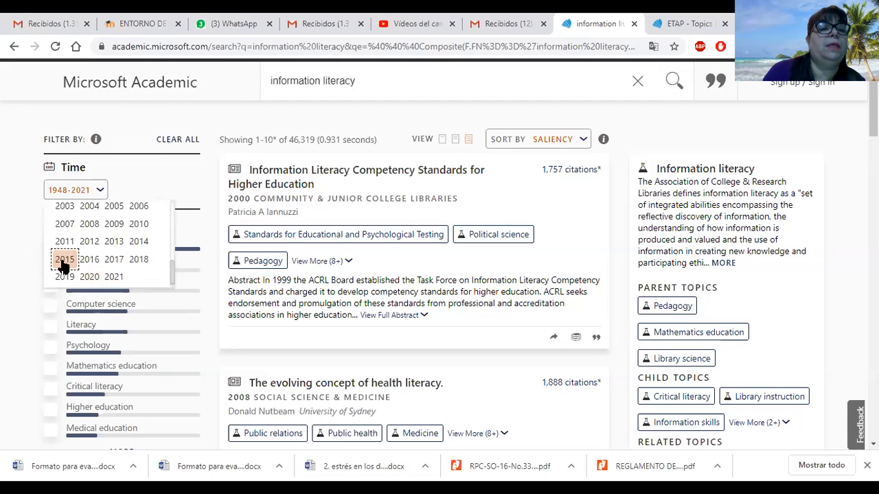
{"action": "left_click", "coordinate": [115, 278]}
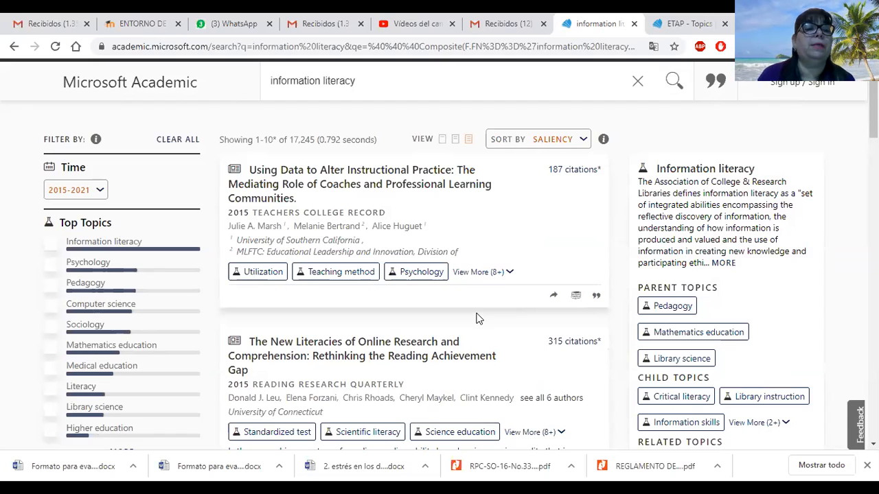
Filter the results by the topics Information literacy, Library science and Higher education
{"action": "left_click", "coordinate": [115, 244]}
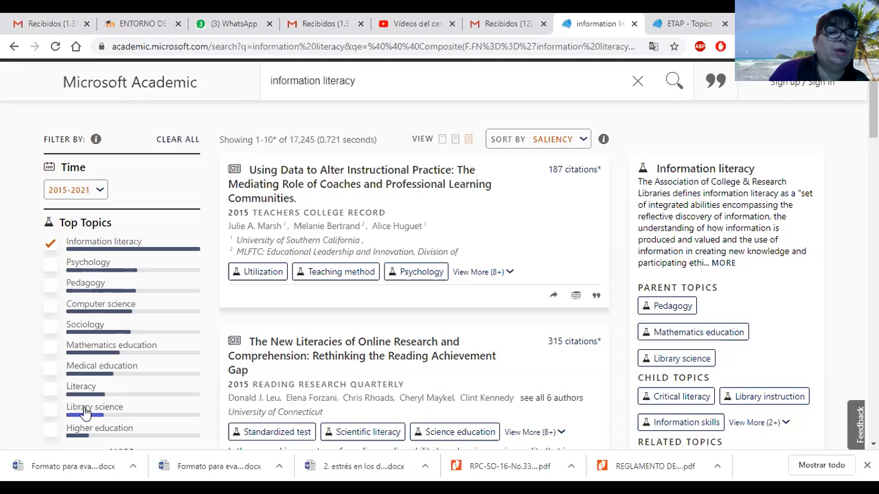
{"action": "left_click", "coordinate": [49, 413]}
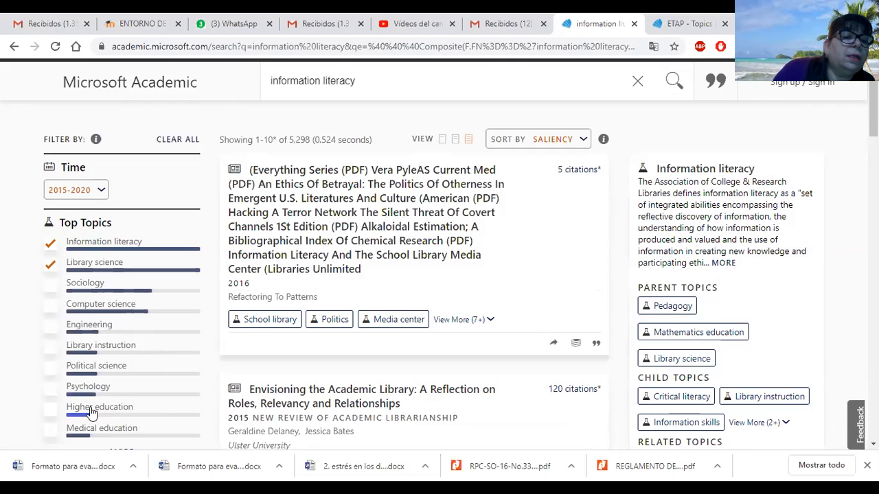
{"action": "left_click", "coordinate": [50, 412]}
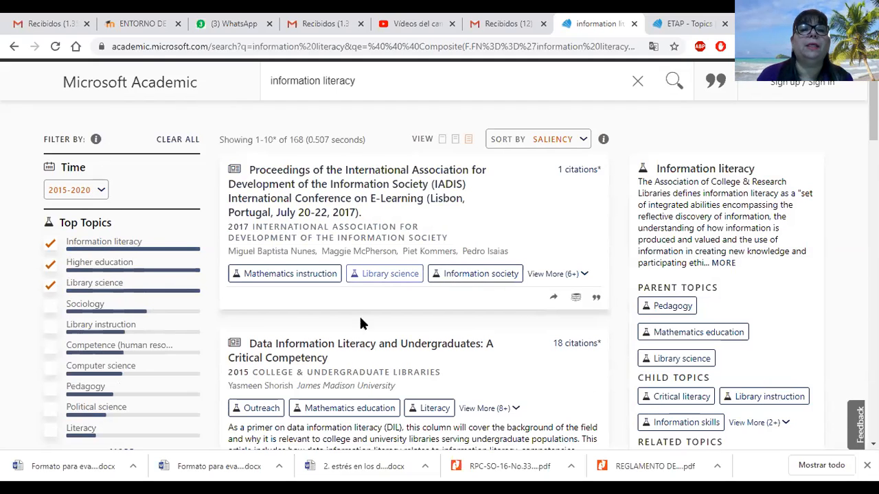
Examine the filtered results, topic summaries and filters for publication types, authors and journals, briefly expanding the full Top Authors list
{"action": "scroll", "coordinate": [439, 275], "scroll_direction": "down", "scroll_amount": 2}
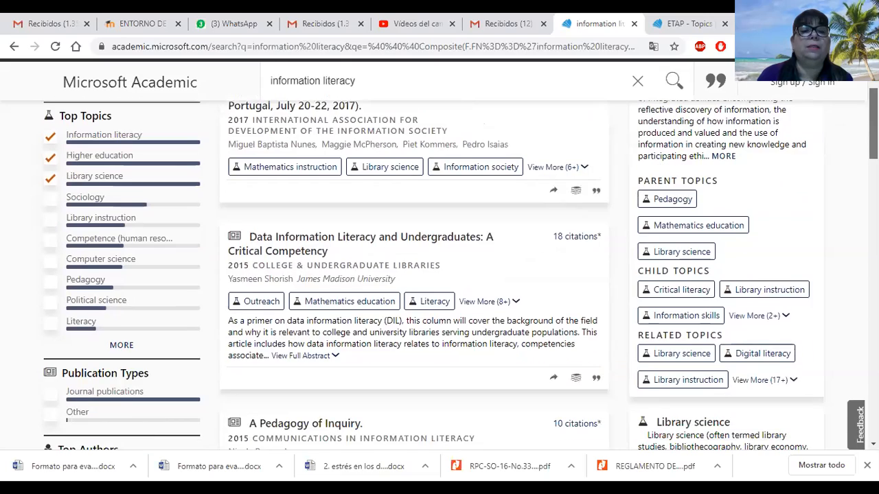
{"action": "scroll", "coordinate": [439, 275], "scroll_direction": "down", "scroll_amount": 2}
{"action": "scroll", "coordinate": [439, 275], "scroll_direction": "down", "scroll_amount": 2}
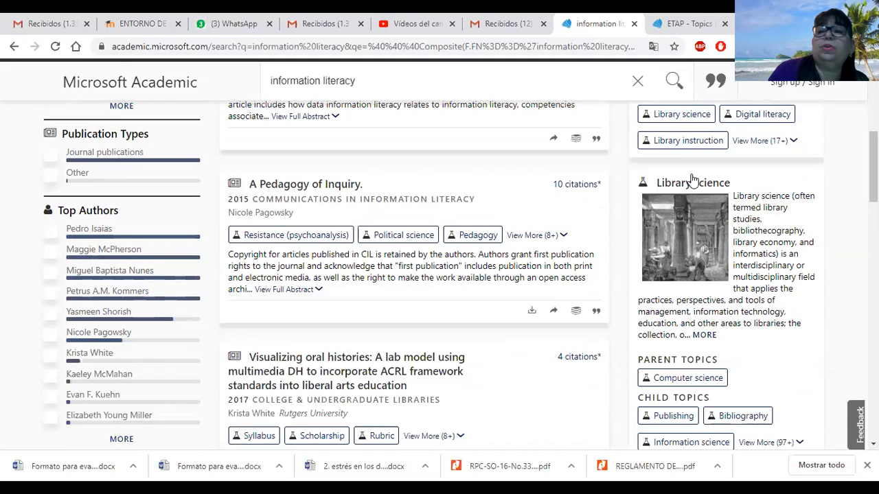
{"action": "scroll", "coordinate": [735, 232], "scroll_direction": "down", "scroll_amount": 2}
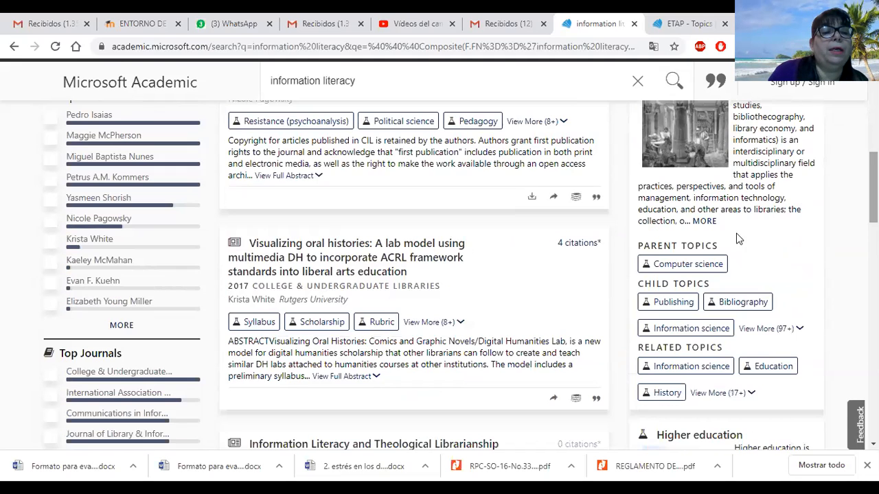
{"action": "left_click", "coordinate": [120, 327]}
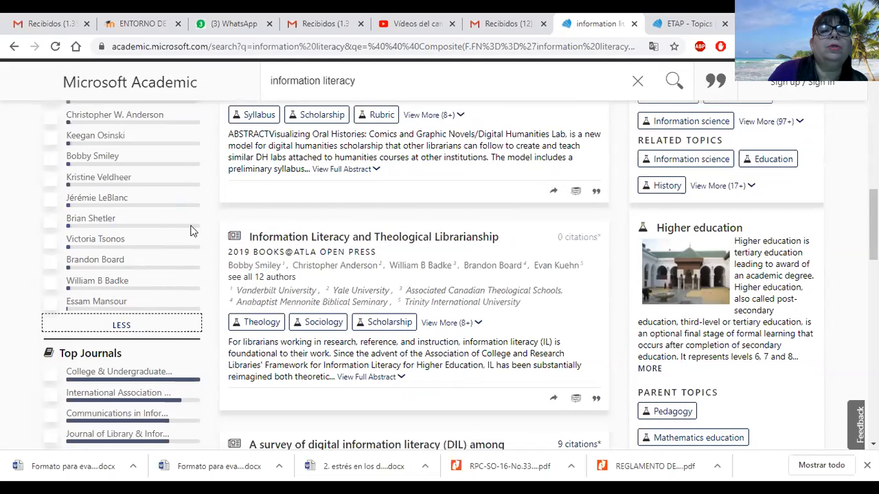
{"action": "left_click", "coordinate": [124, 328]}
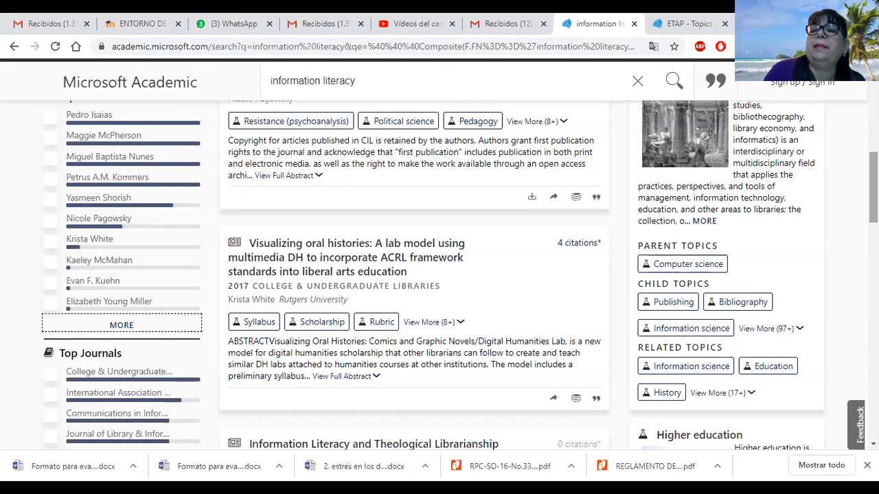
{"action": "scroll", "coordinate": [439, 275], "scroll_direction": "down", "scroll_amount": 3}
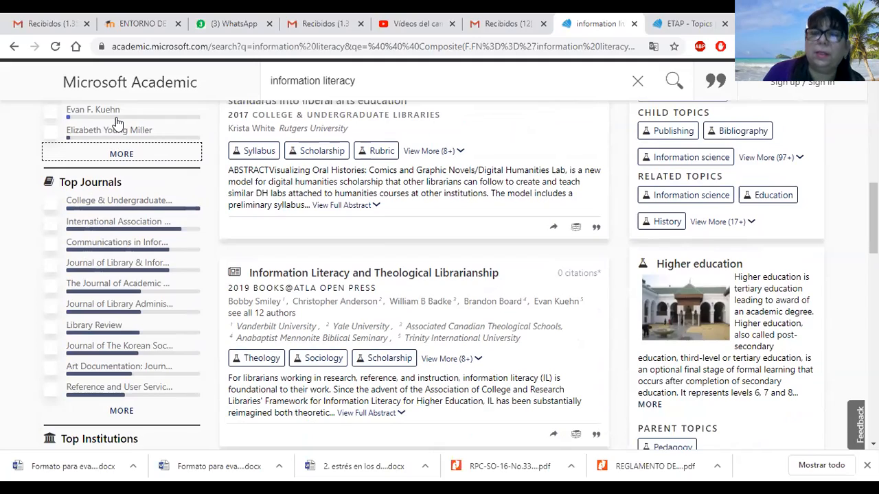
{"action": "left_click_drag", "start_coordinate": [874, 207], "coordinate": [873, 123]}
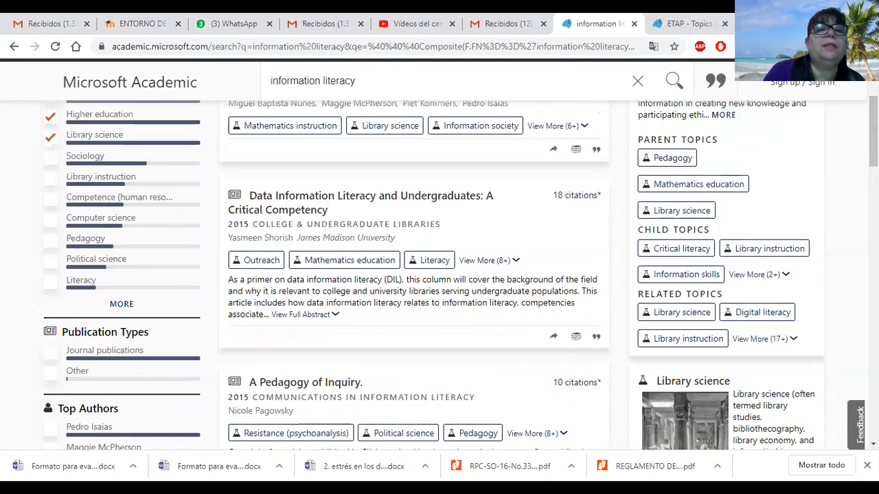
{"action": "scroll", "coordinate": [90, 131], "scroll_direction": "up", "scroll_amount": 3}
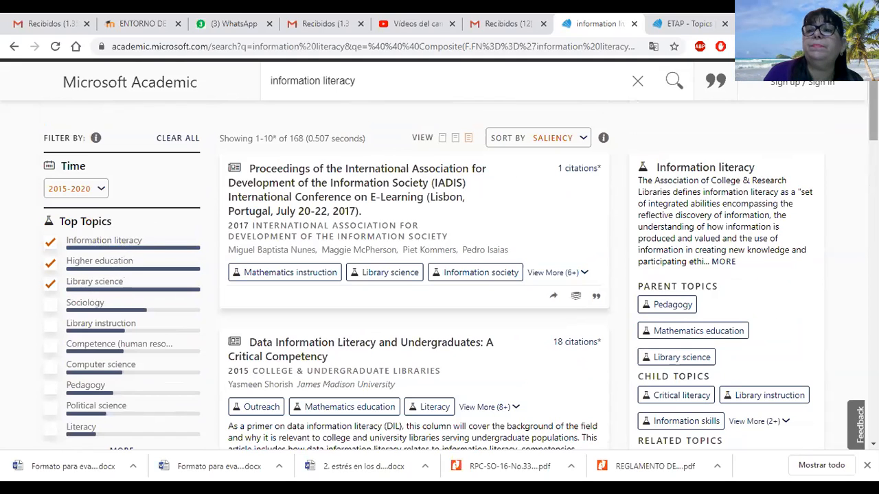
{"action": "scroll", "coordinate": [440, 275], "scroll_direction": "down", "scroll_amount": 9}
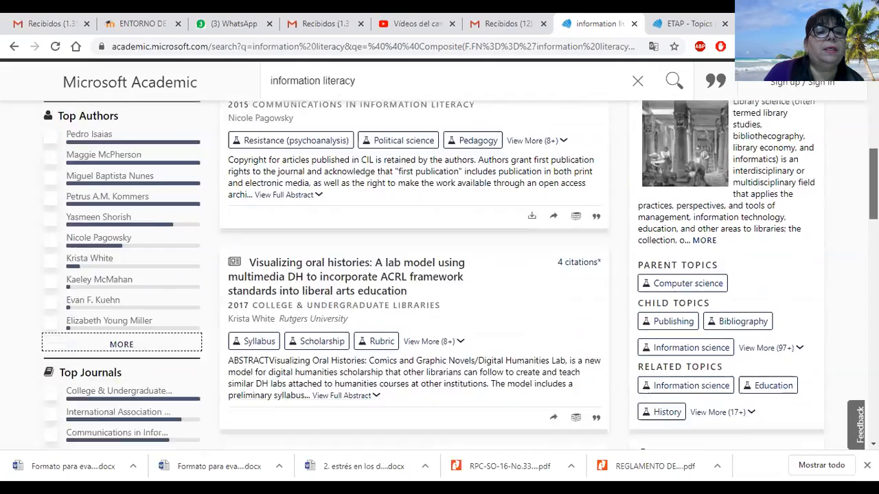
Examine the Top Journals and Top Institutions filters and the Library science and Higher education topic summaries beside the results
{"action": "scroll", "coordinate": [154, 205], "scroll_direction": "down", "scroll_amount": 2}
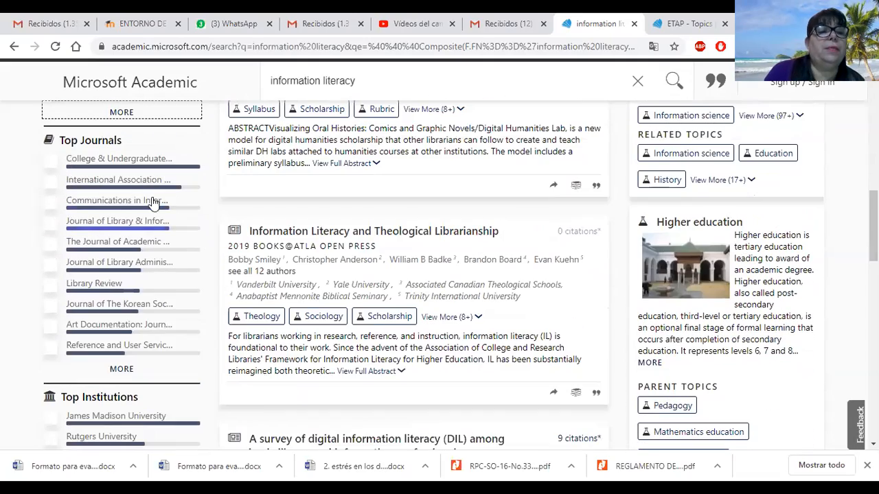
{"action": "scroll", "coordinate": [134, 251], "scroll_direction": "down", "scroll_amount": 2}
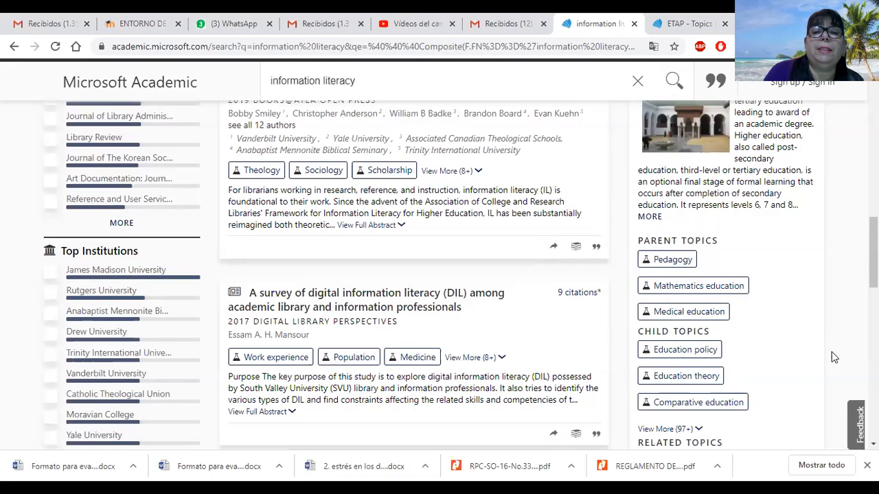
{"action": "scroll", "coordinate": [460, 274], "scroll_direction": "down", "scroll_amount": 2}
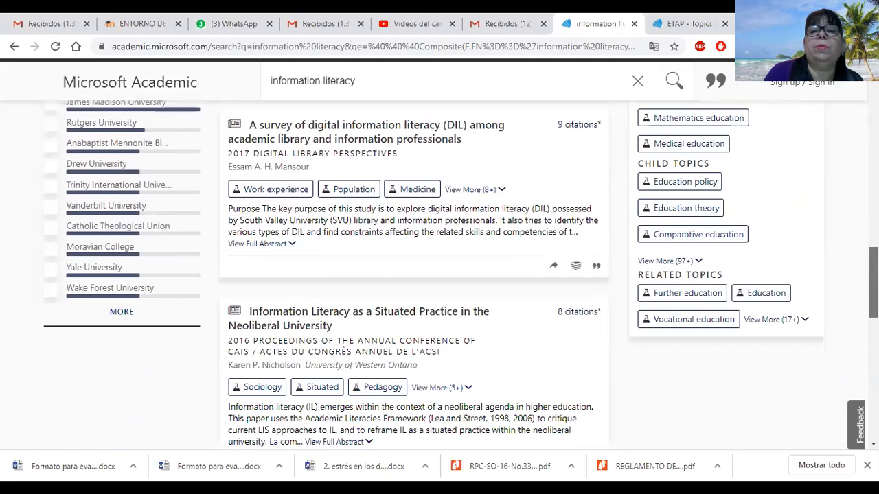
{"action": "scroll", "coordinate": [460, 274], "scroll_direction": "up", "scroll_amount": 1}
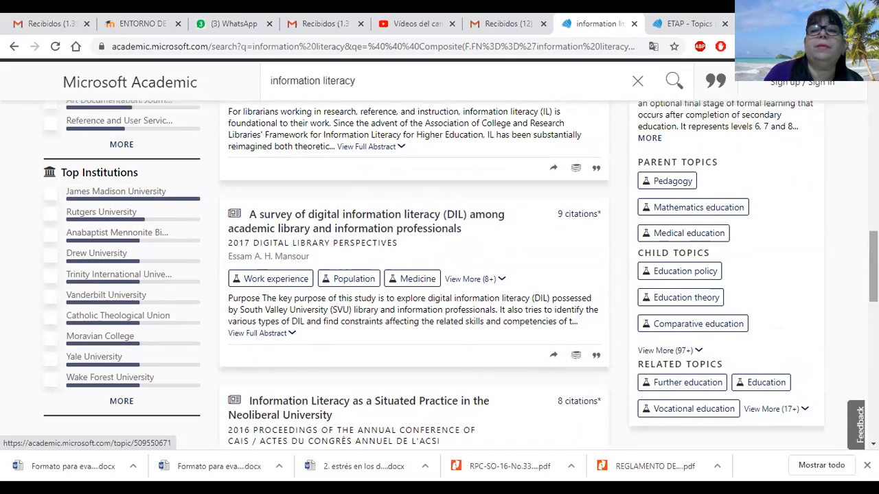
{"action": "scroll", "coordinate": [440, 275], "scroll_direction": "up", "scroll_amount": 3}
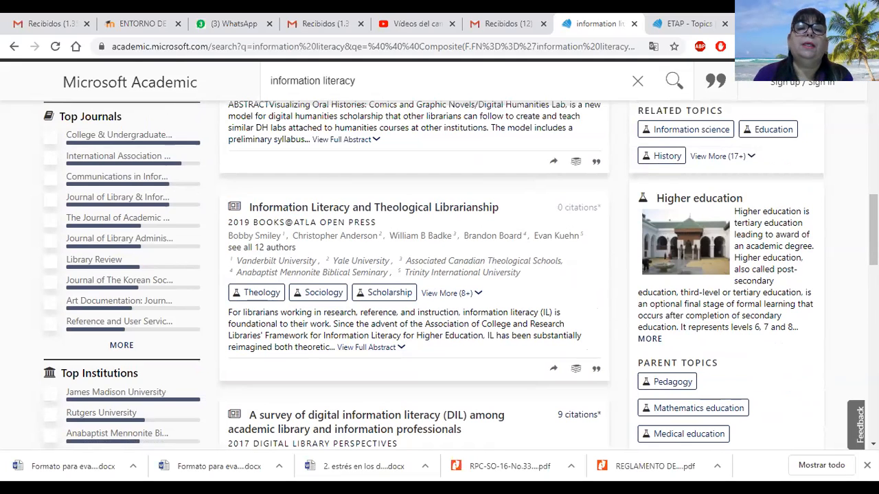
{"action": "left_click_drag", "start_coordinate": [873, 229], "coordinate": [873, 162]}
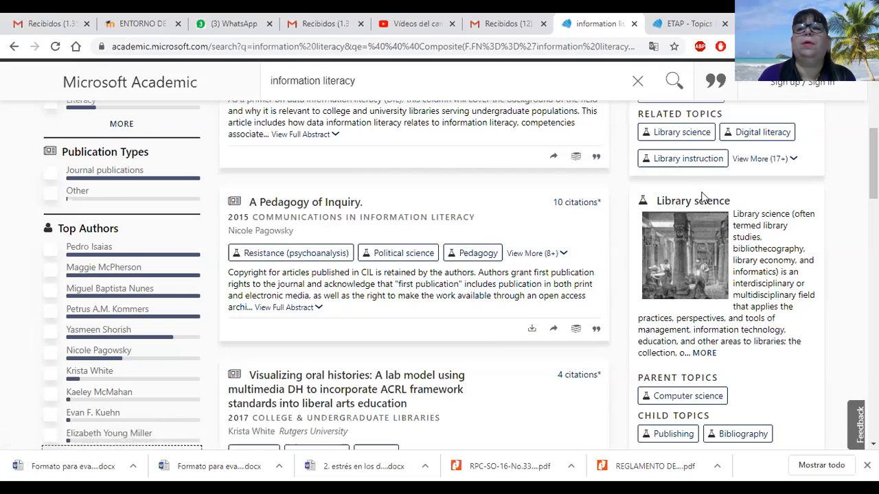
{"action": "scroll", "coordinate": [702, 197], "scroll_direction": "up", "scroll_amount": 2}
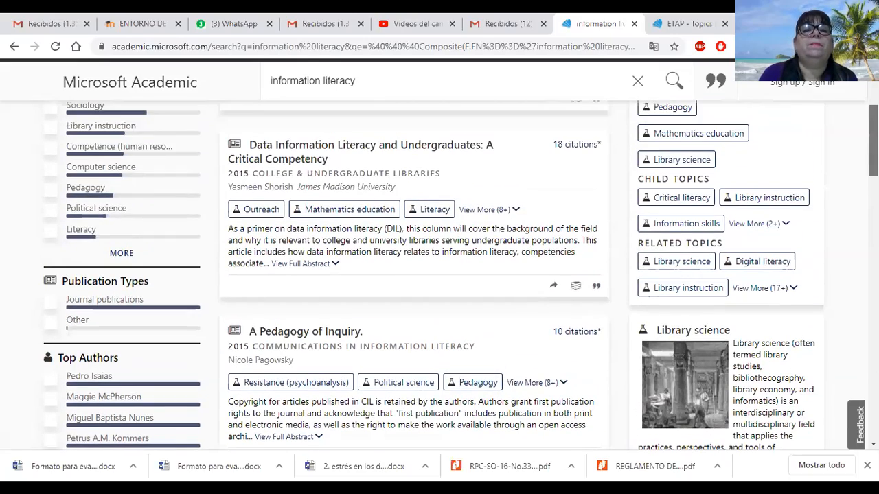
Browse the remaining filtered publications and expand the full topic list of "Information Literacy as a Situated Practice in the Neoliberal University"
{"action": "scroll", "coordinate": [701, 197], "scroll_direction": "down", "scroll_amount": 10}
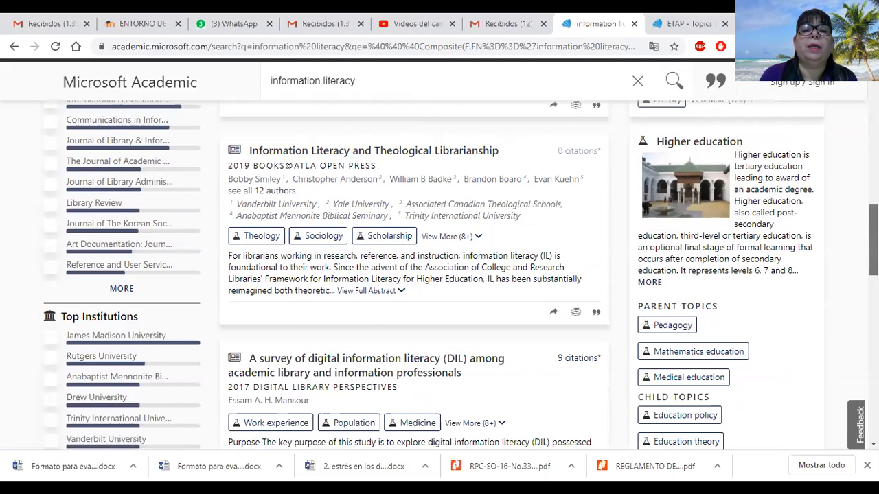
{"action": "scroll", "coordinate": [412, 274], "scroll_direction": "down", "scroll_amount": 1}
{"action": "scroll", "coordinate": [412, 275], "scroll_direction": "down", "scroll_amount": 2}
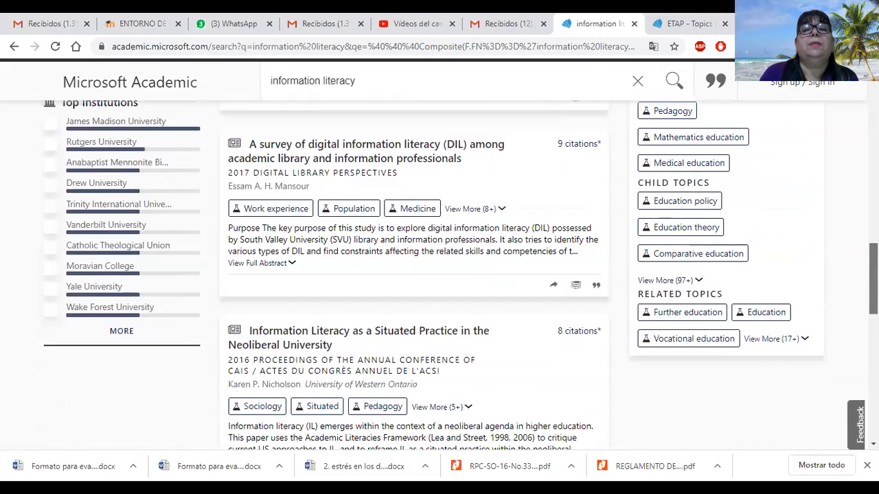
{"action": "scroll", "coordinate": [411, 275], "scroll_direction": "down", "scroll_amount": 2}
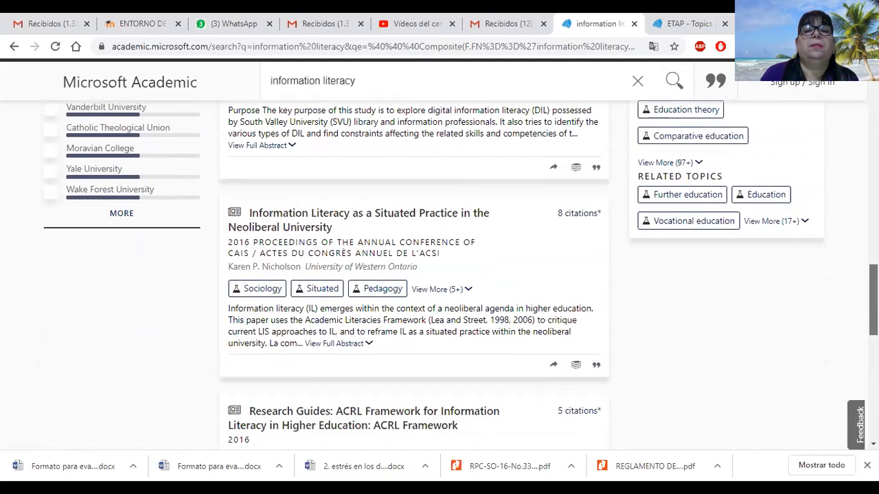
{"action": "scroll", "coordinate": [411, 274], "scroll_direction": "down", "scroll_amount": 1}
{"action": "scroll", "coordinate": [412, 274], "scroll_direction": "down", "scroll_amount": 1}
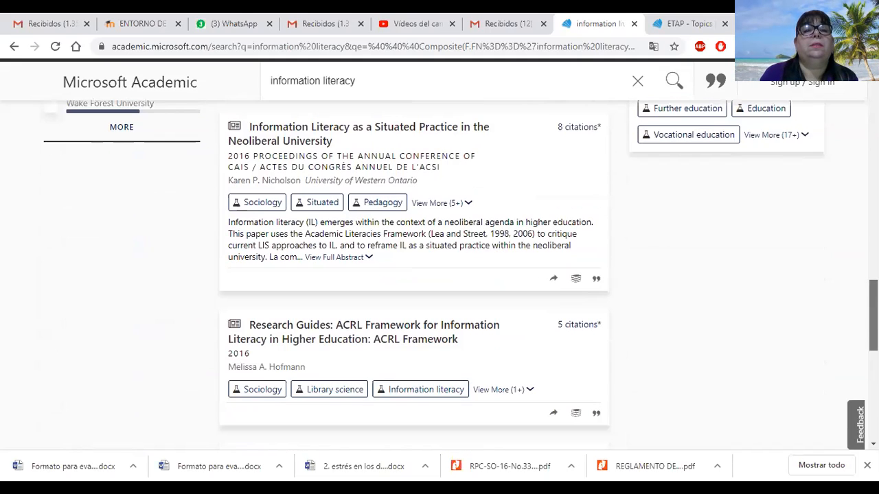
{"action": "scroll", "coordinate": [412, 275], "scroll_direction": "down", "scroll_amount": 3}
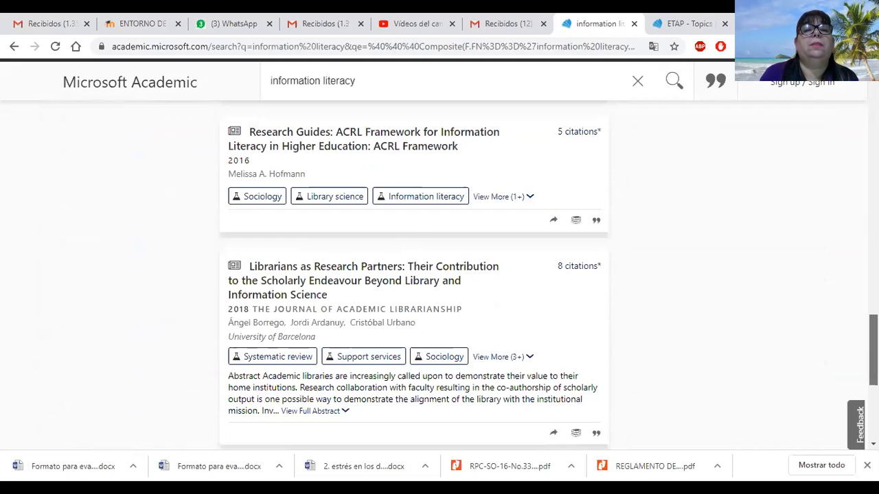
{"action": "scroll", "coordinate": [412, 275], "scroll_direction": "up", "scroll_amount": 5}
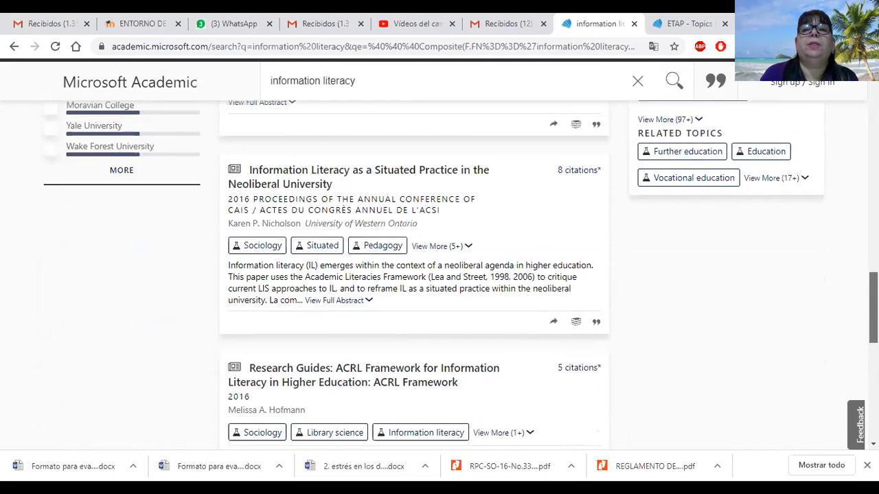
{"action": "left_click", "coordinate": [469, 325]}
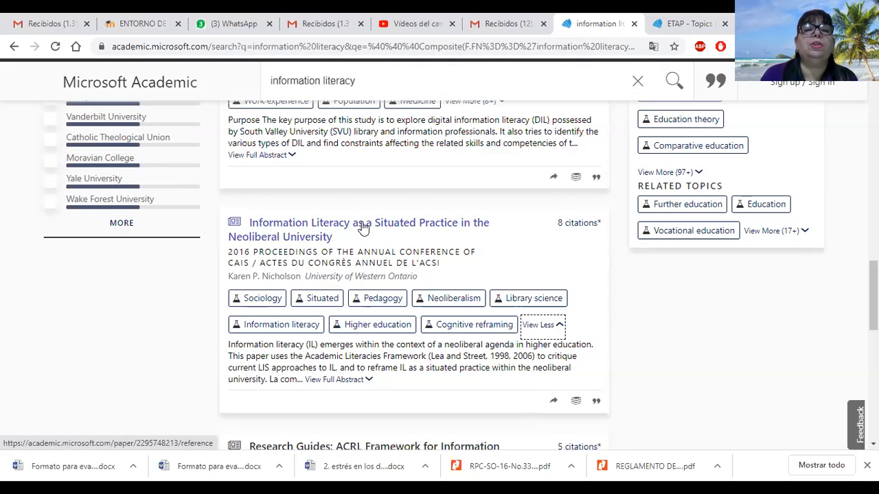
Open the publication "Information Literacy and Theological Librarianship" in a new tab and show its page without the translation pop-up
{"action": "left_click_drag", "start_coordinate": [873, 292], "coordinate": [874, 225]}
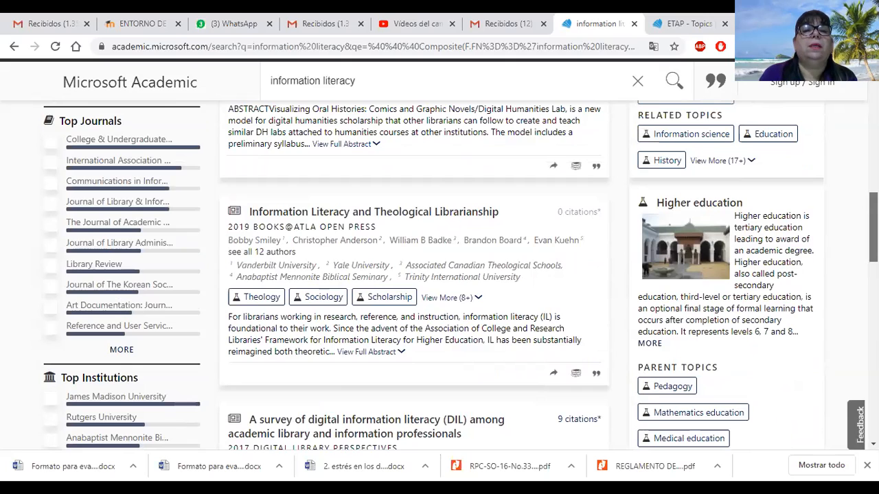
{"action": "right_click", "coordinate": [471, 218]}
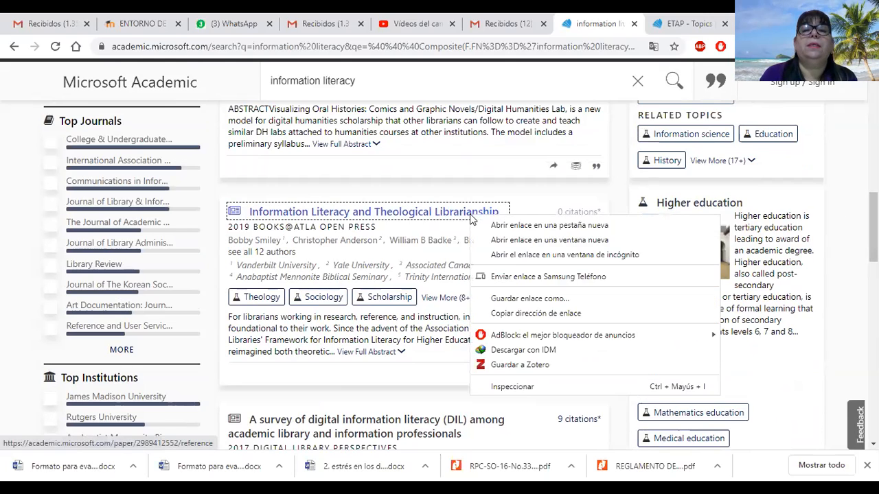
{"action": "left_click", "coordinate": [493, 223]}
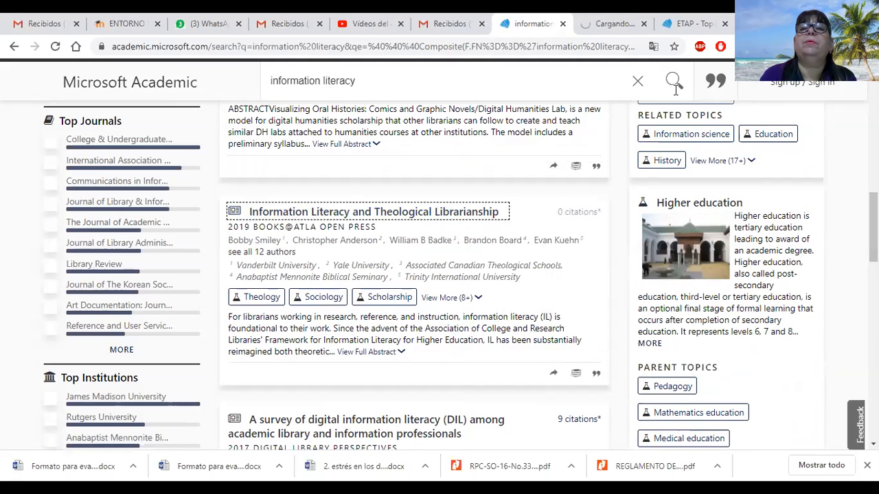
{"action": "left_click", "coordinate": [611, 23]}
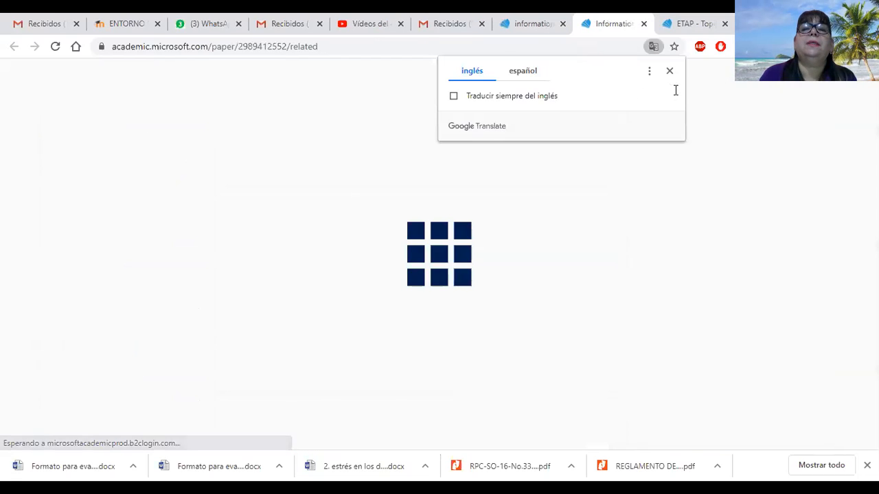
{"action": "left_click", "coordinate": [711, 273]}
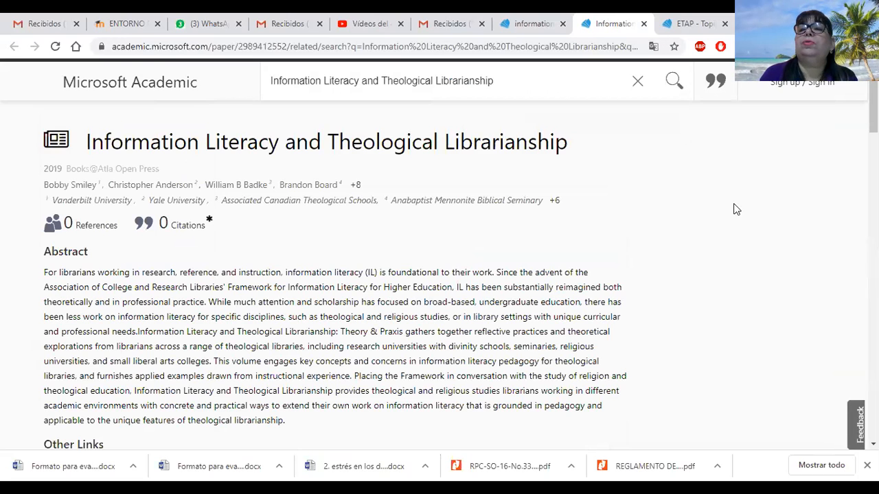
Examine the publication's abstract, website link, related topics, action options and list of related publications with its filters
{"action": "scroll", "coordinate": [734, 209], "scroll_direction": "down", "scroll_amount": 3}
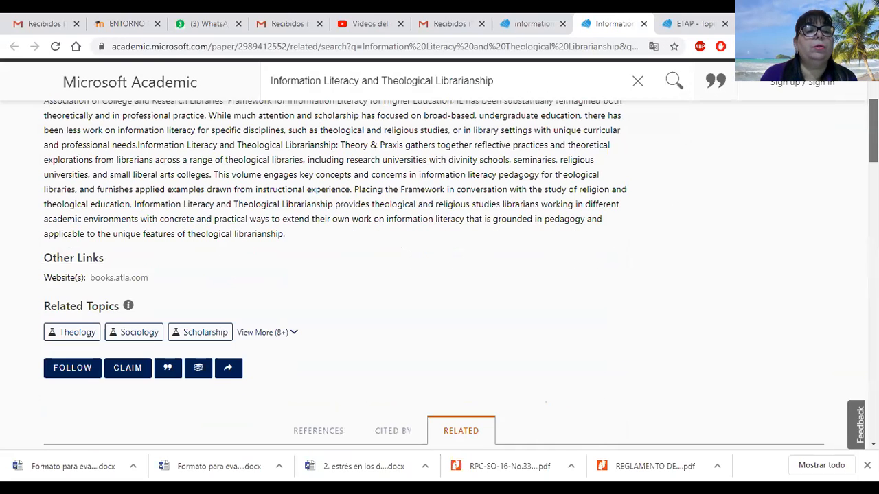
{"action": "scroll", "coordinate": [460, 274], "scroll_direction": "down", "scroll_amount": 5}
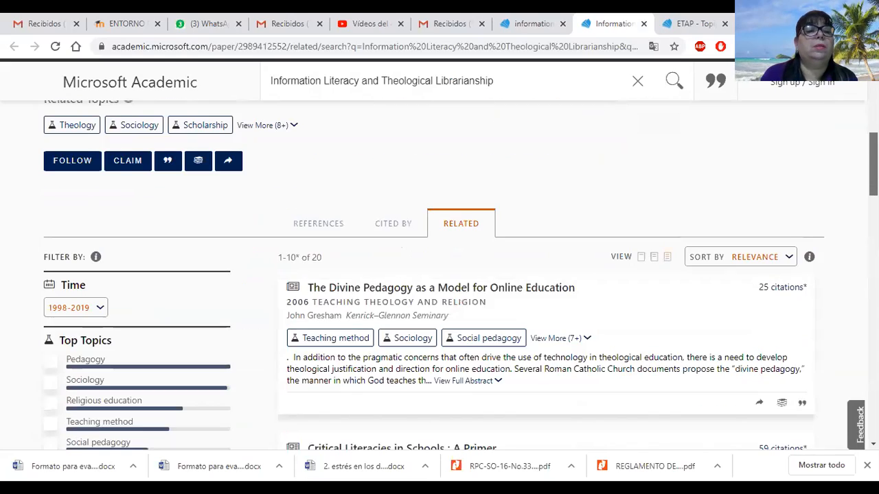
{"action": "scroll", "coordinate": [439, 275], "scroll_direction": "up", "scroll_amount": 4}
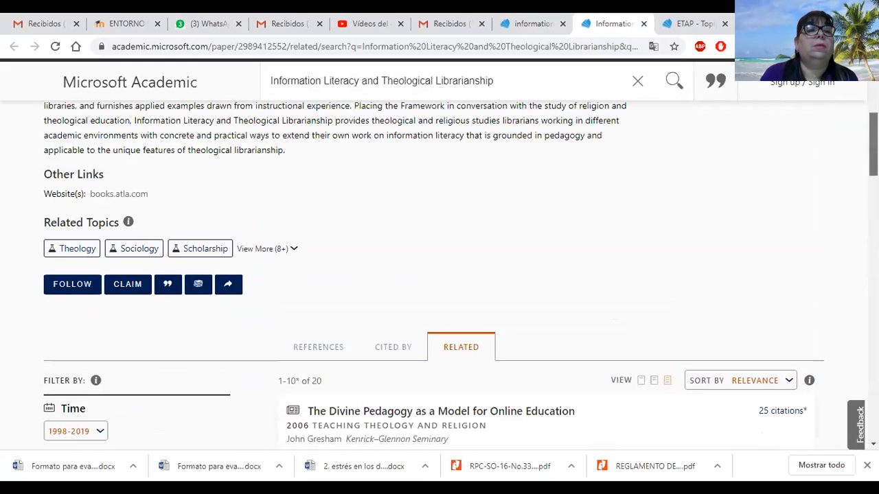
{"action": "scroll", "coordinate": [440, 274], "scroll_direction": "up", "scroll_amount": 4}
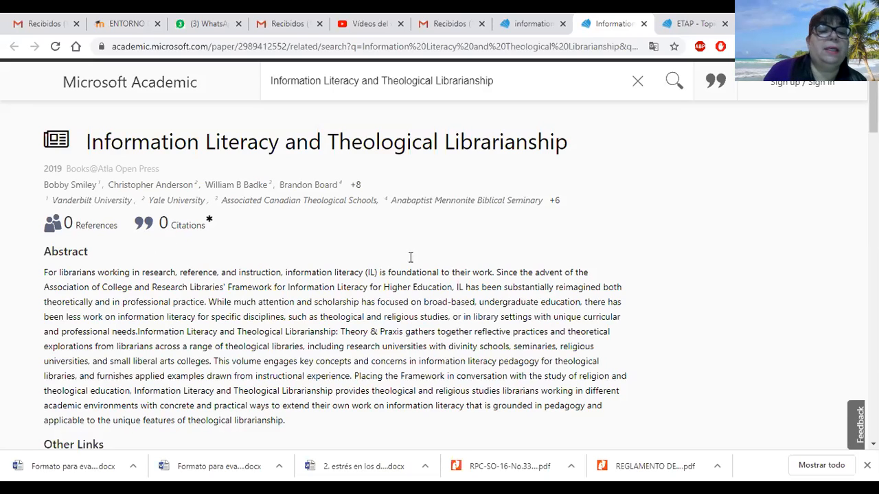
{"action": "scroll", "coordinate": [835, 197], "scroll_direction": "down", "scroll_amount": 4}
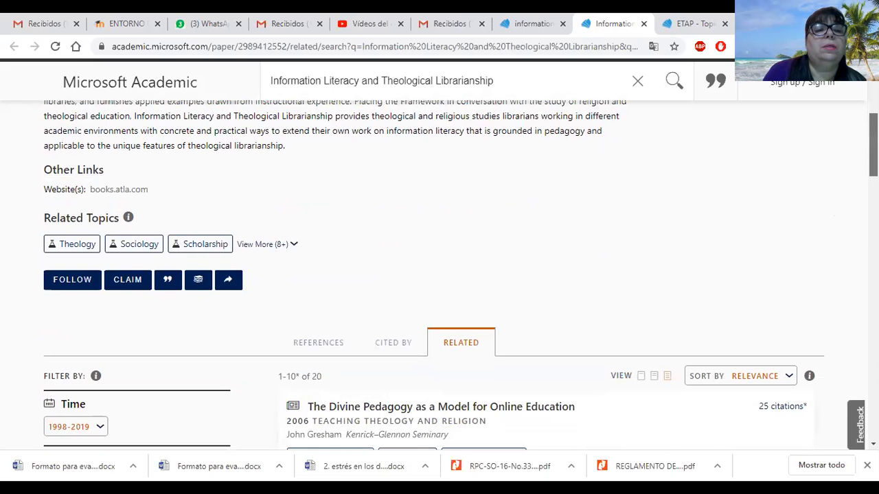
{"action": "scroll", "coordinate": [440, 275], "scroll_direction": "down", "scroll_amount": 2}
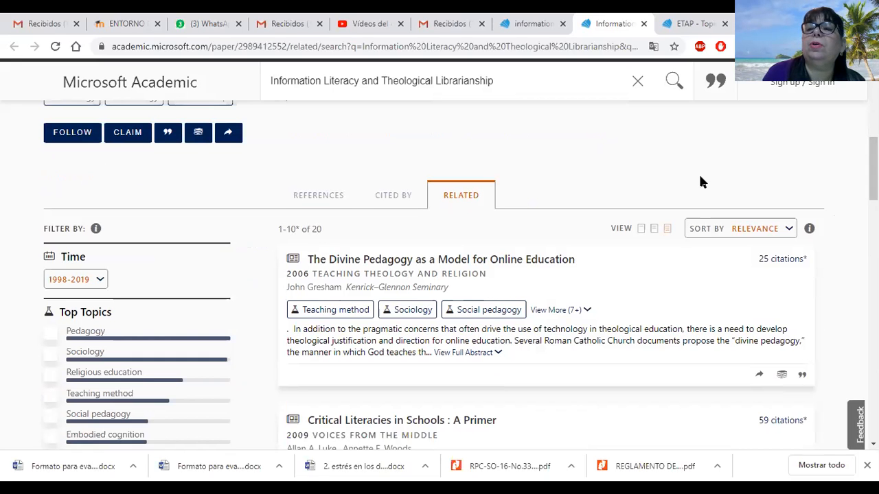
{"action": "scroll", "coordinate": [701, 180], "scroll_direction": "down", "scroll_amount": 5}
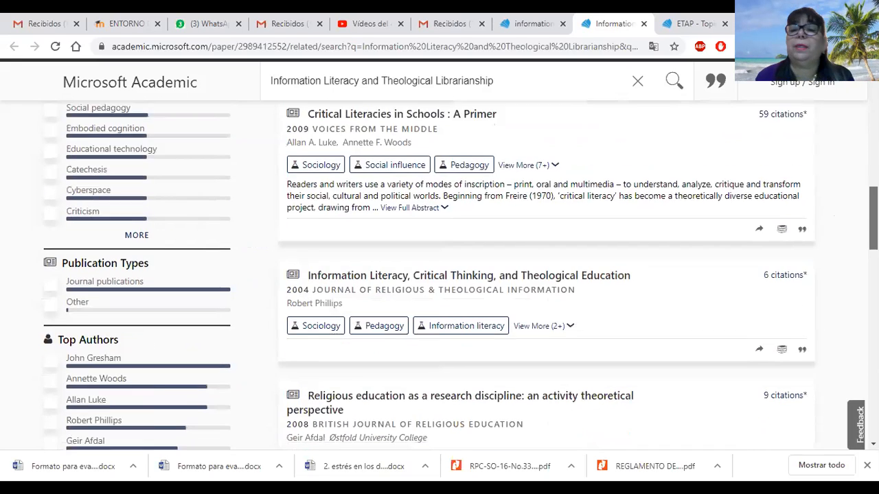
{"action": "scroll", "coordinate": [546, 275], "scroll_direction": "down", "scroll_amount": 6}
{"action": "scroll", "coordinate": [546, 275], "scroll_direction": "down", "scroll_amount": 2}
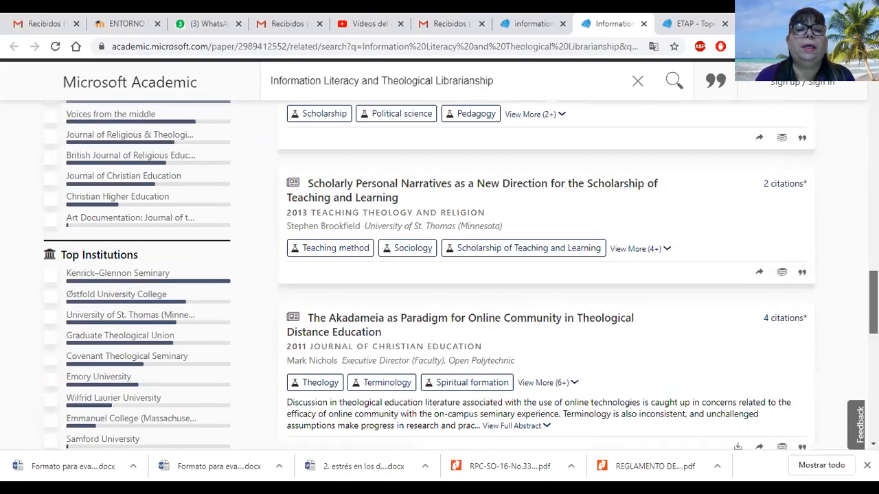
{"action": "scroll", "coordinate": [546, 274], "scroll_direction": "down", "scroll_amount": 9}
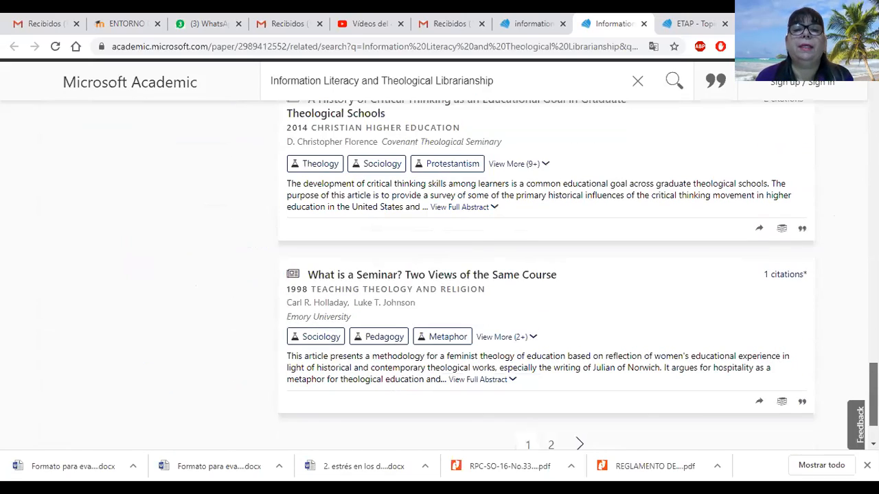
Open page 2 of the related publications, go back, and check the Topics Analytics page before returning to the publication
{"action": "scroll", "coordinate": [546, 274], "scroll_direction": "down", "scroll_amount": 2}
{"action": "left_click", "coordinate": [550, 374]}
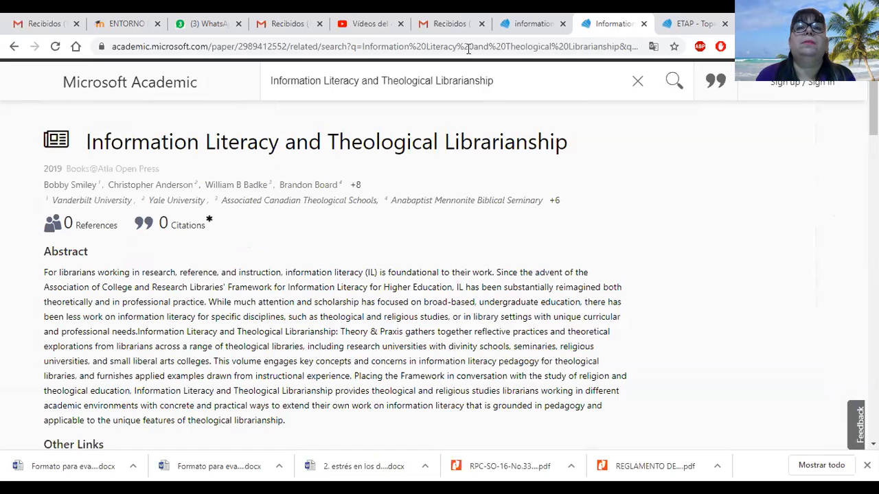
{"action": "left_click", "coordinate": [11, 47]}
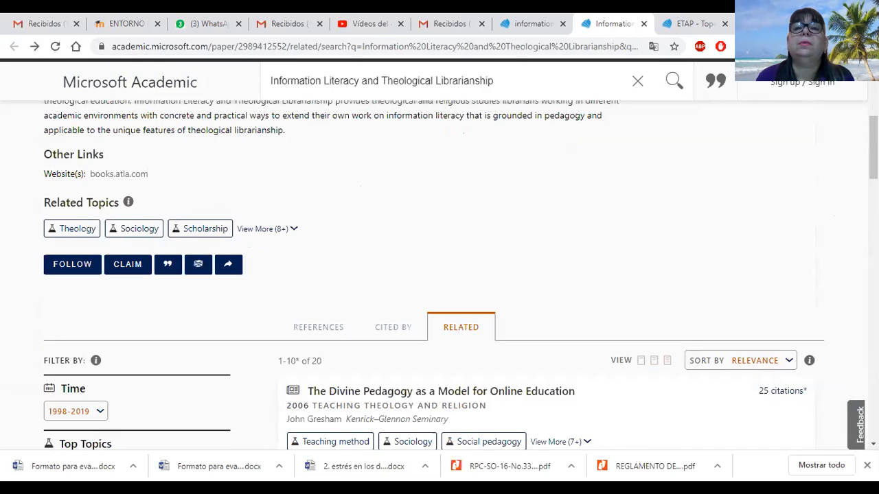
{"action": "left_click", "coordinate": [662, 26]}
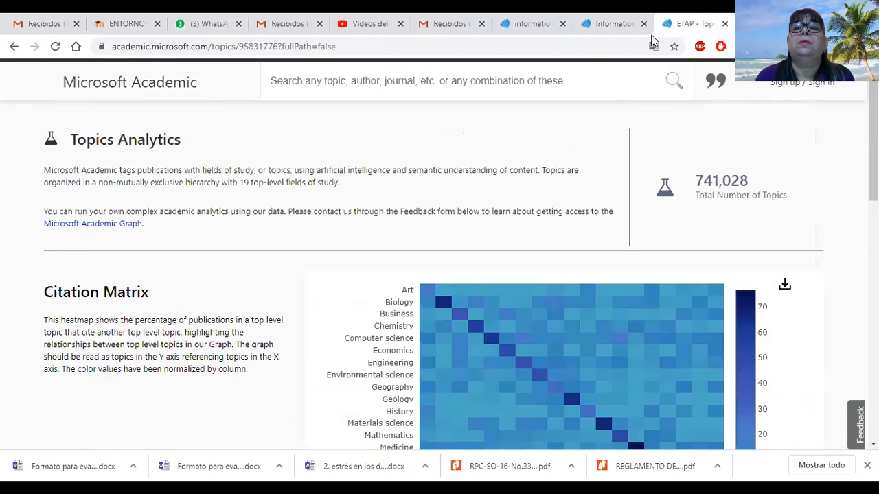
{"action": "left_click", "coordinate": [615, 24]}
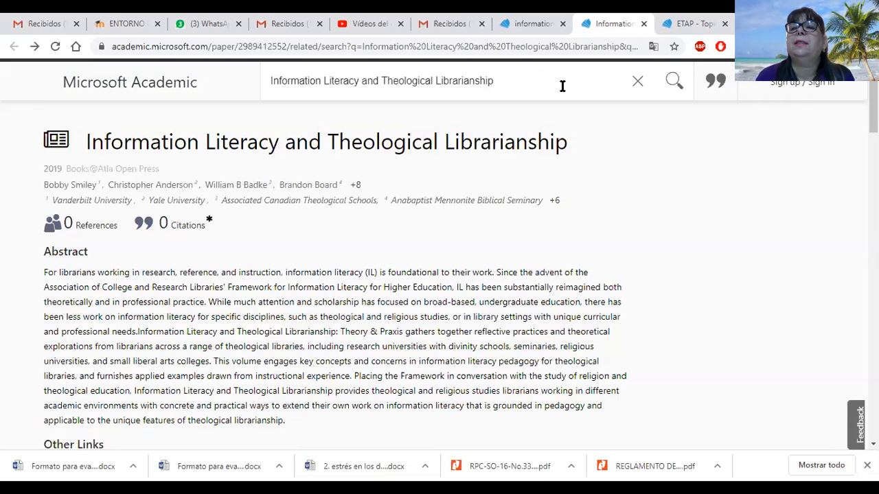
Add "Information Literacy and Theological Librarianship" to the citation list from its publication page
{"action": "scroll", "coordinate": [562, 85], "scroll_direction": "down", "scroll_amount": 5}
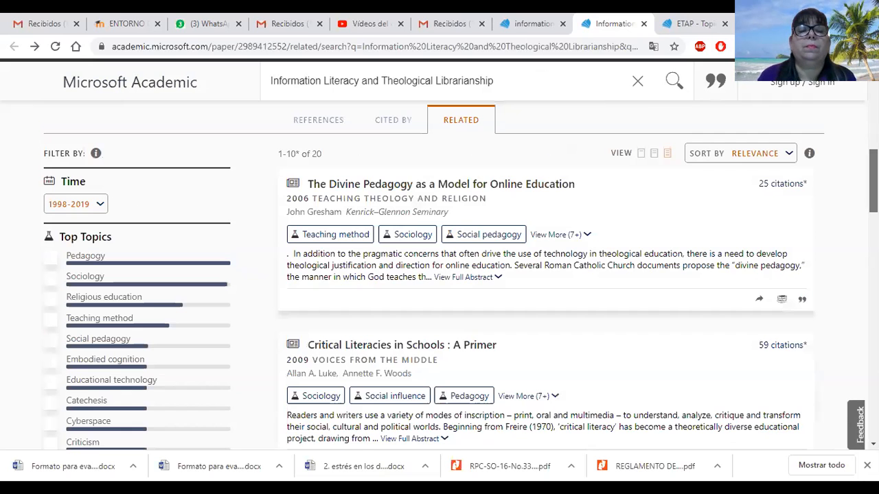
{"action": "scroll", "coordinate": [545, 224], "scroll_direction": "up", "scroll_amount": 3}
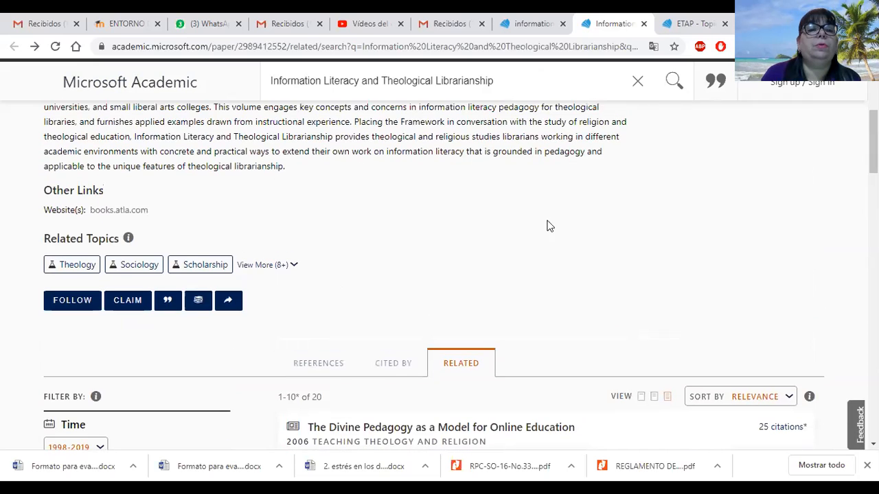
{"action": "left_click", "coordinate": [166, 304]}
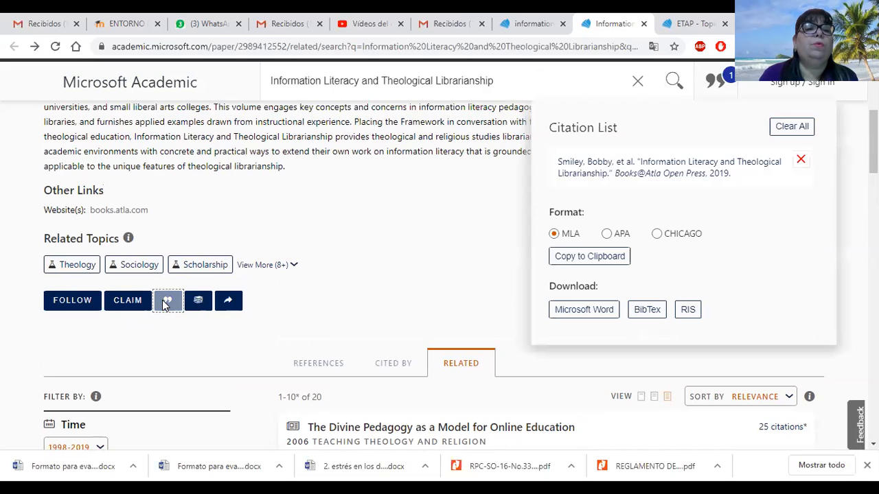
Set the citation format to APA and copy the publication's citation to the clipboard
{"action": "left_click_drag", "start_coordinate": [712, 131], "coordinate": [570, 159]}
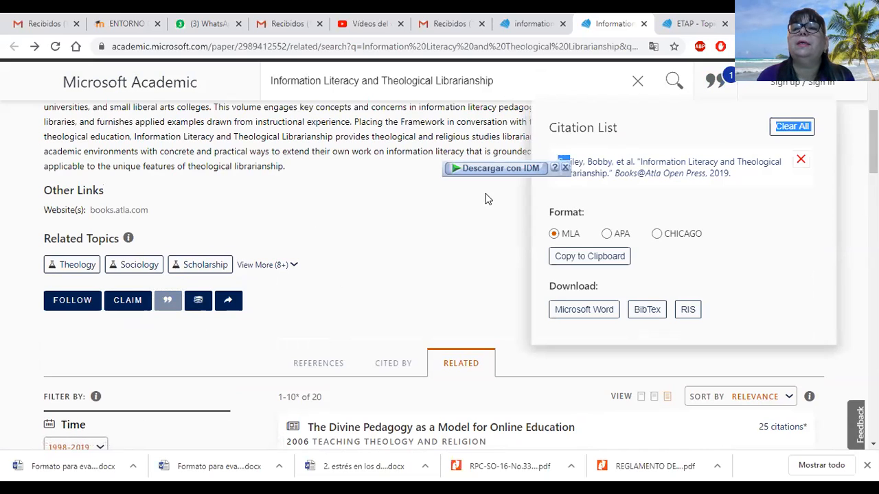
{"action": "left_click", "coordinate": [608, 234]}
{"action": "left_click", "coordinate": [593, 271]}
{"action": "left_click", "coordinate": [595, 274]}
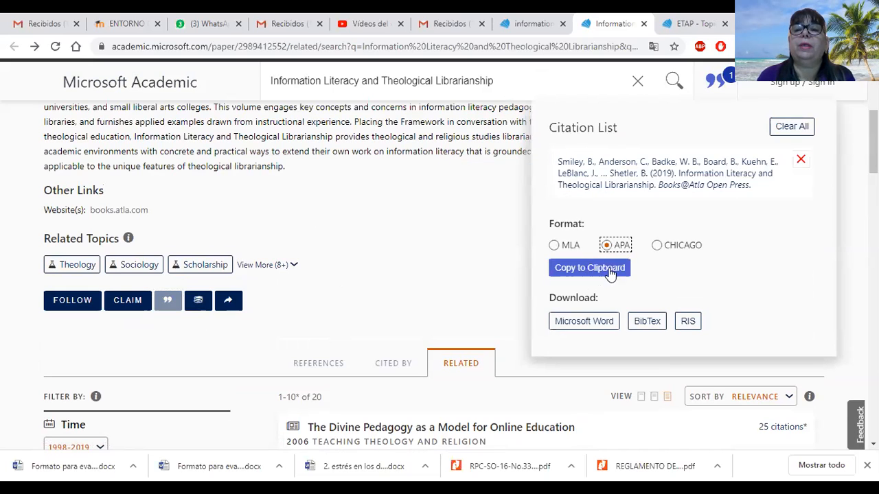
{"action": "left_click", "coordinate": [596, 270]}
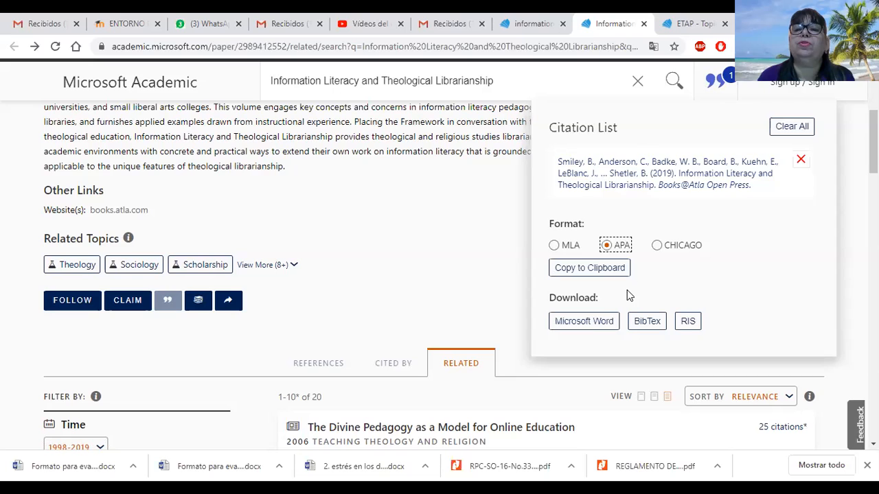
{"action": "left_click", "coordinate": [597, 323]}
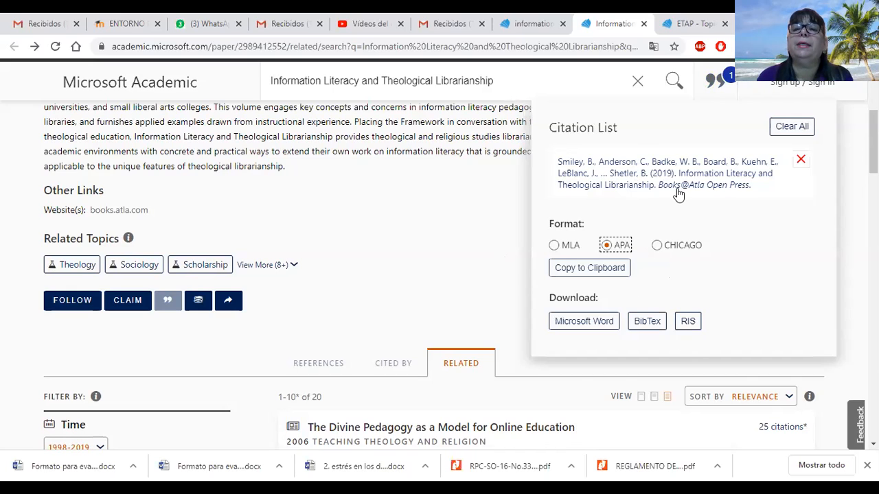
{"action": "left_click", "coordinate": [569, 152]}
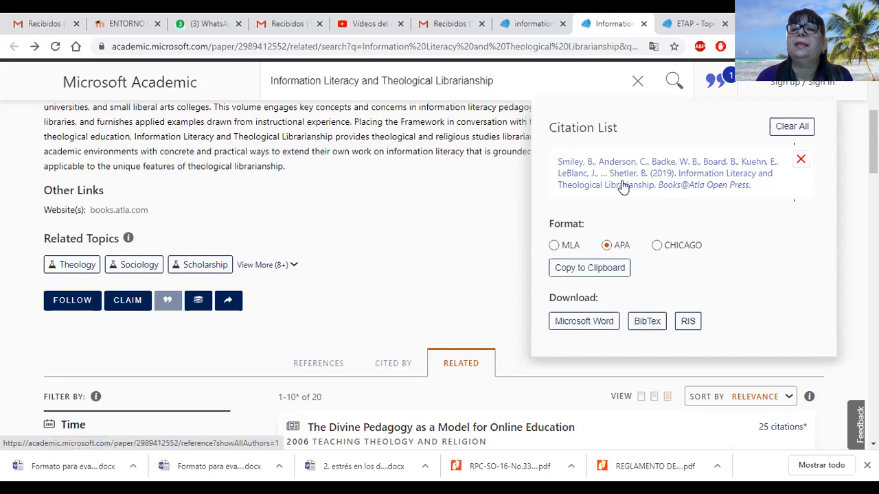
Remove "Information Literacy and Theological Librarianship" from the citation list and clear the search text
{"action": "left_click", "coordinate": [800, 160]}
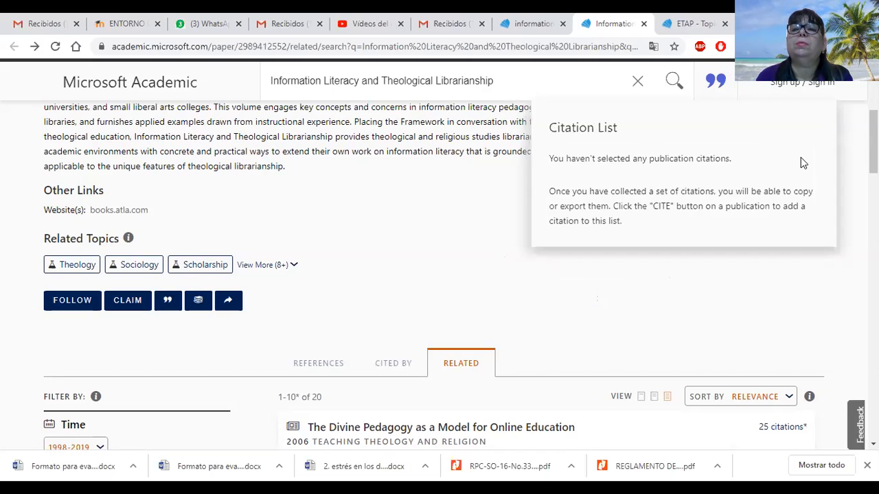
{"action": "left_click", "coordinate": [637, 82]}
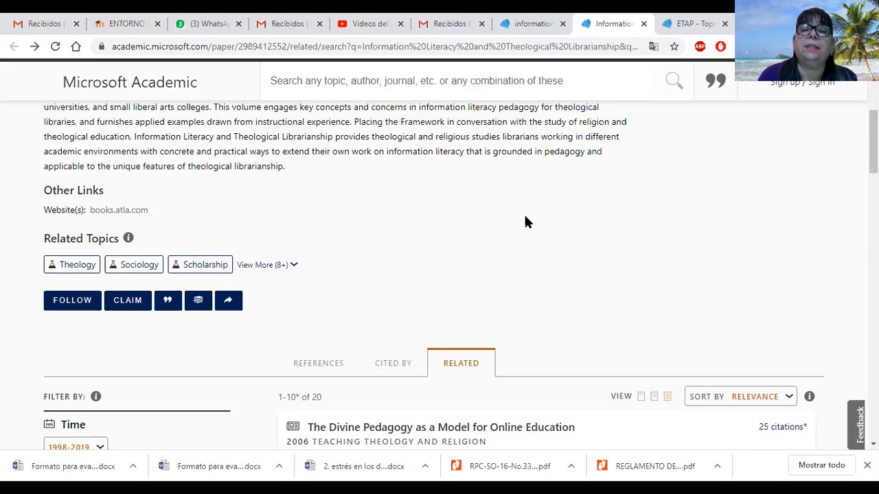
Review the Topics Analytics page, including the citation matrix and the trending topics in Information science
{"action": "left_click", "coordinate": [667, 31]}
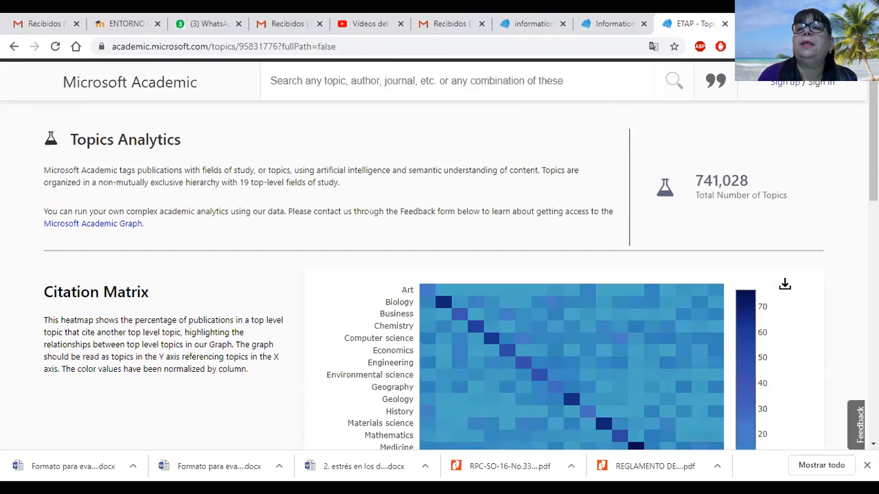
{"action": "scroll", "coordinate": [439, 275], "scroll_direction": "down", "scroll_amount": 9}
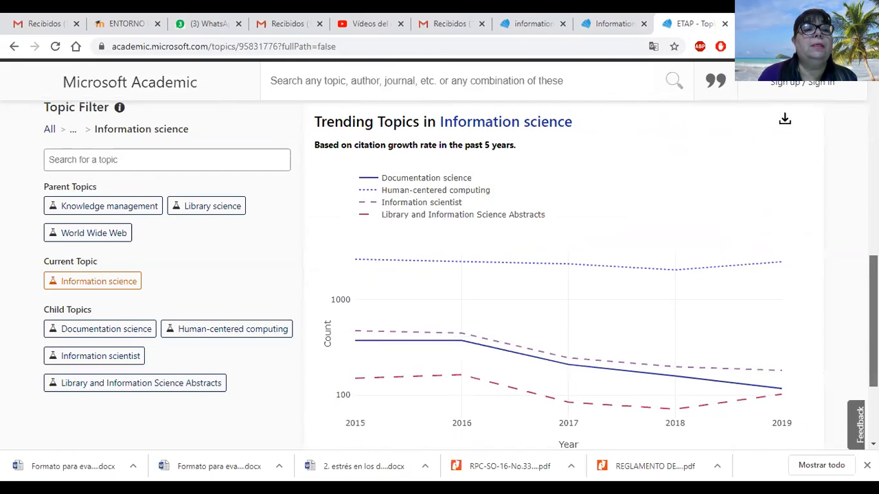
{"action": "scroll", "coordinate": [439, 274], "scroll_direction": "up", "scroll_amount": 9}
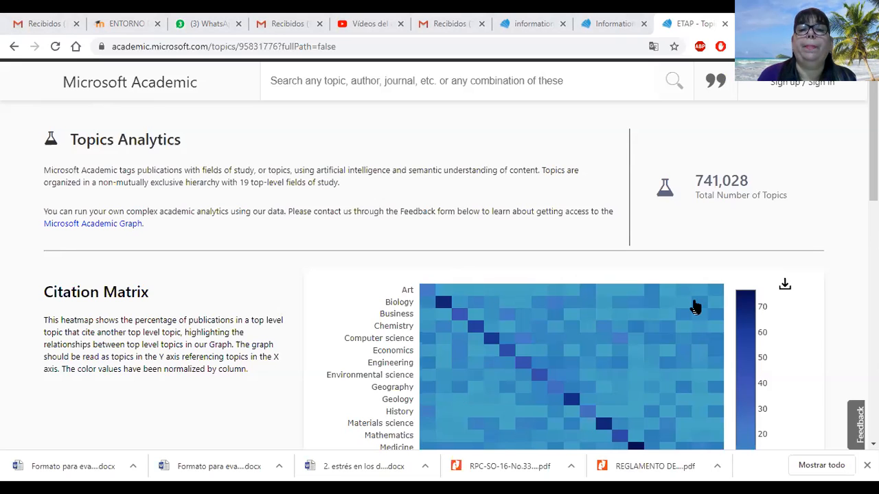
Switch to the PowerPoint presentation "UNIDAD 3-CLASE 2" and display slide 19, the RESUMEN slide
{"action": "key", "text": "alt+Tab"}
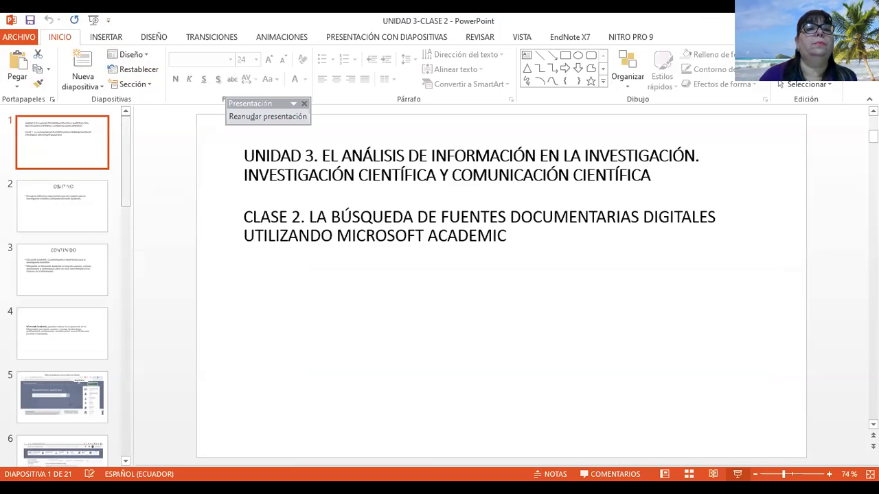
{"action": "scroll", "coordinate": [62, 282], "scroll_direction": "down", "scroll_amount": 6}
{"action": "scroll", "coordinate": [62, 281], "scroll_direction": "down", "scroll_amount": 6}
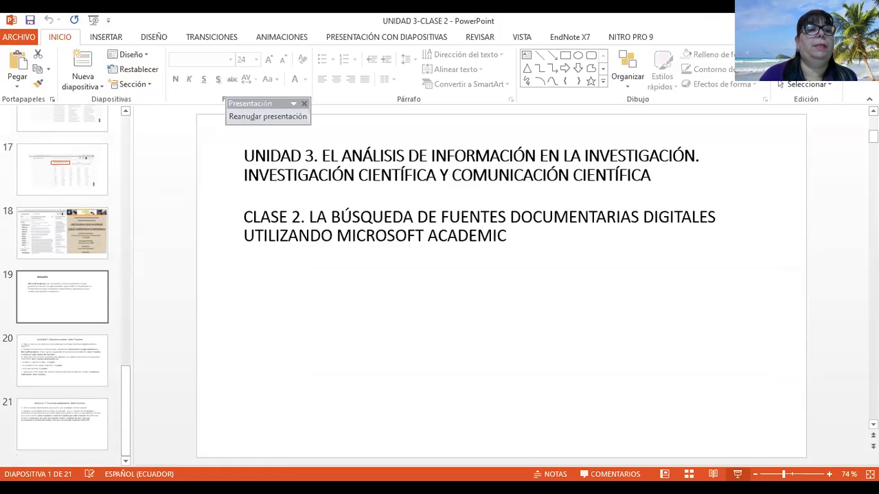
{"action": "left_click", "coordinate": [40, 287]}
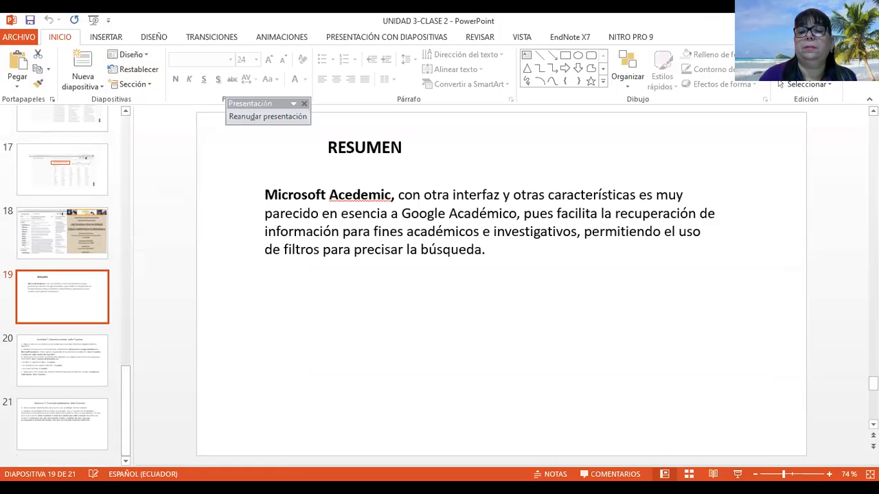